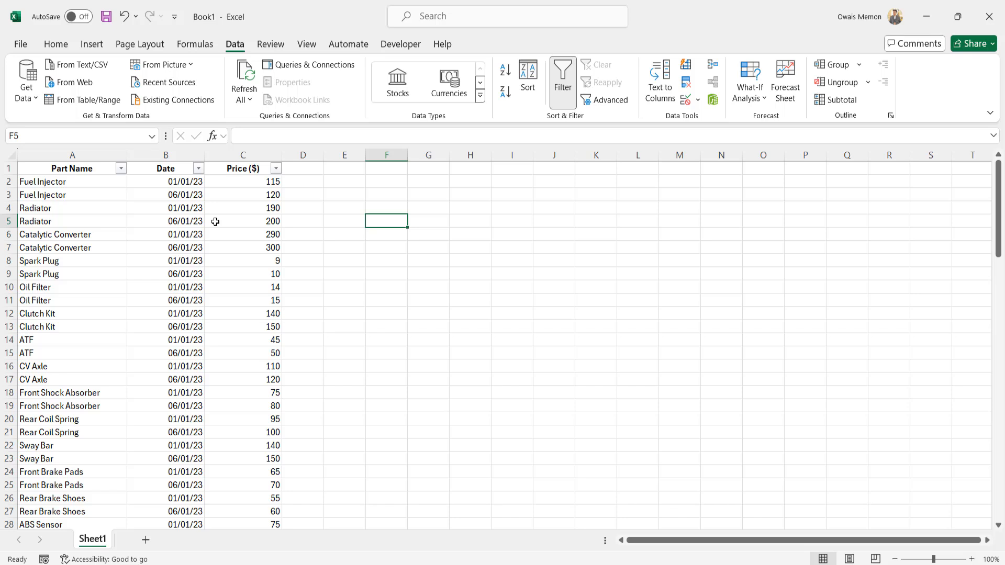
Examine the Part Name, Date and Price ($) columns of the parts list
click(187, 211)
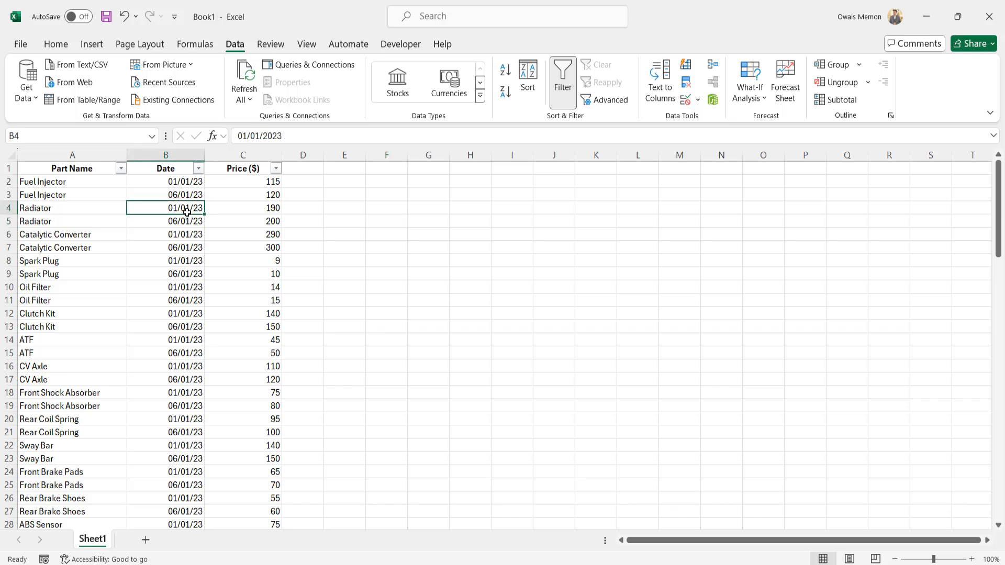
click(84, 172)
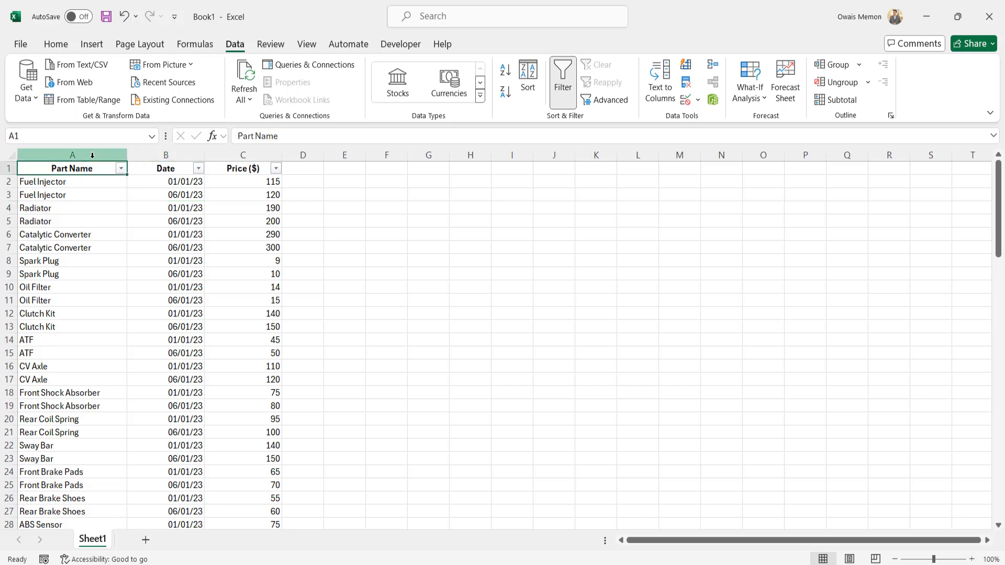
key(ctrl+space)
click(166, 155)
click(243, 155)
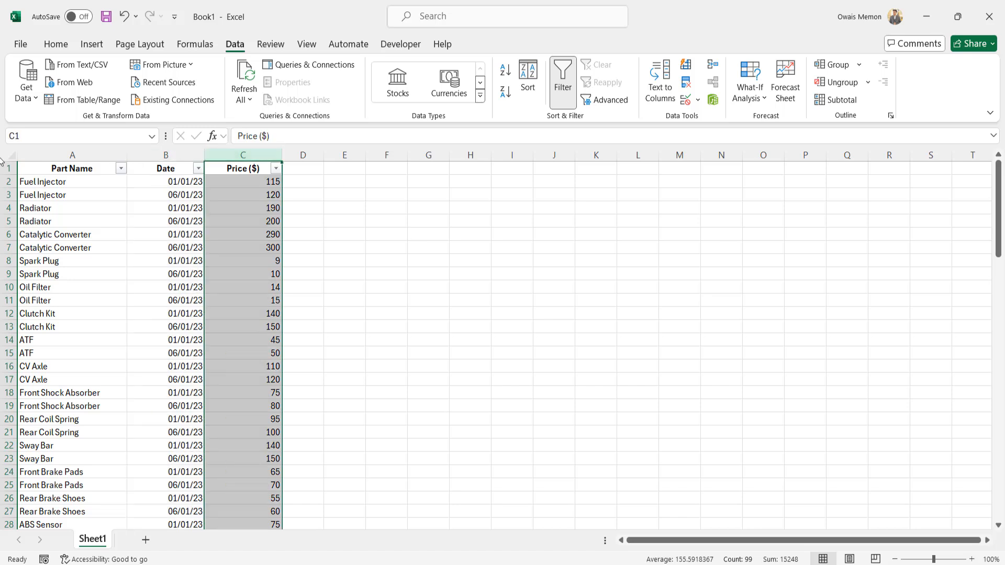
click(24, 166)
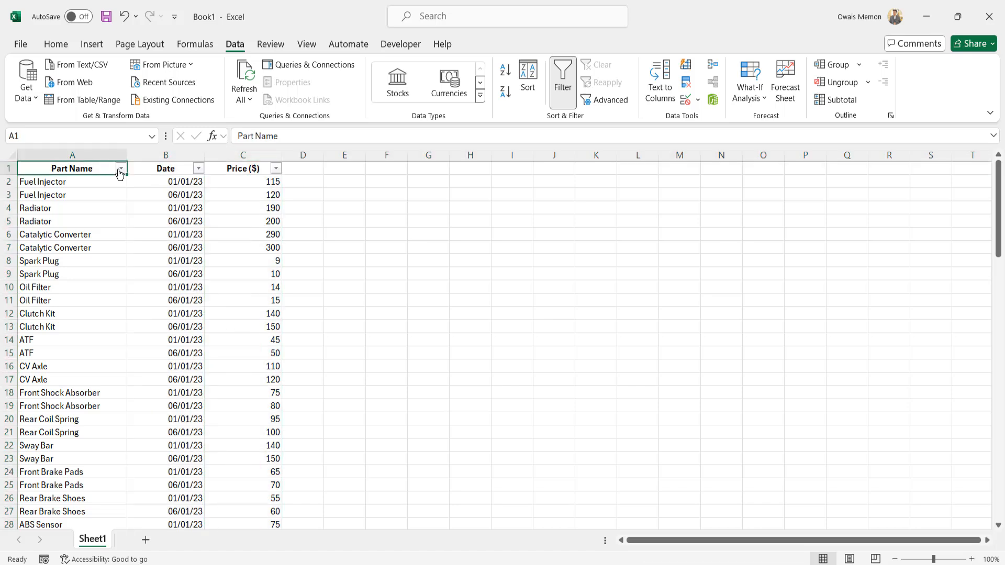
click(155, 170)
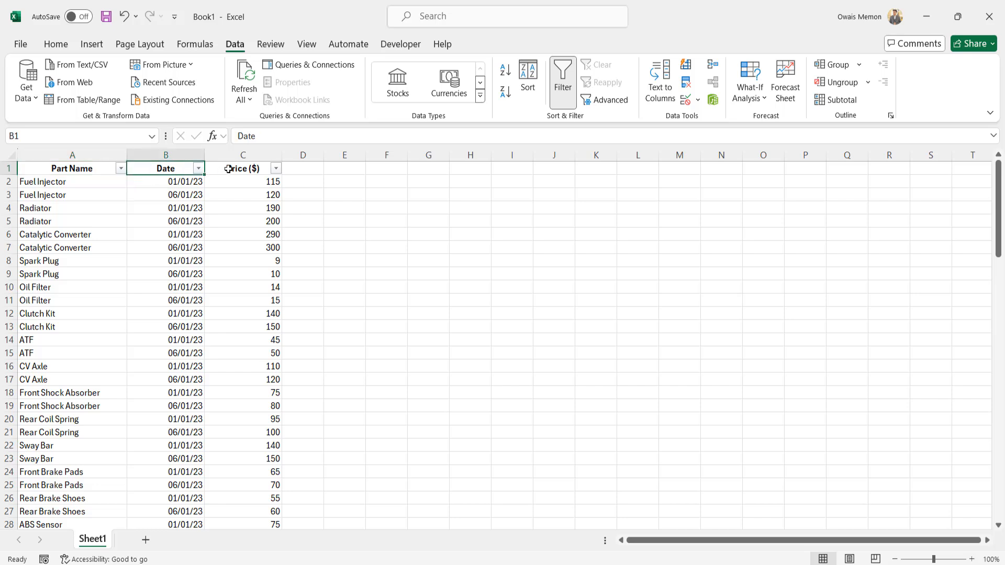
click(229, 169)
click(193, 189)
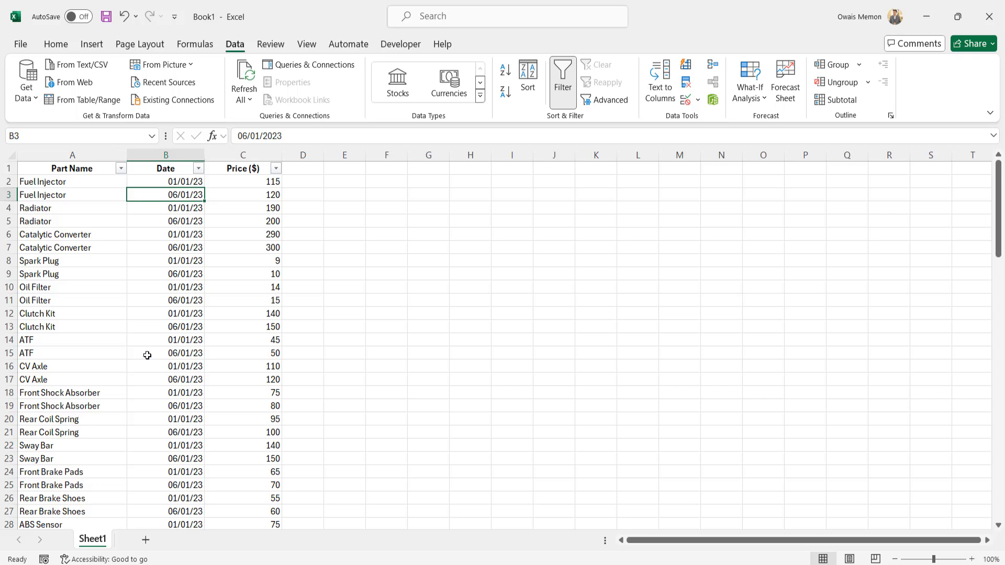
click(156, 178)
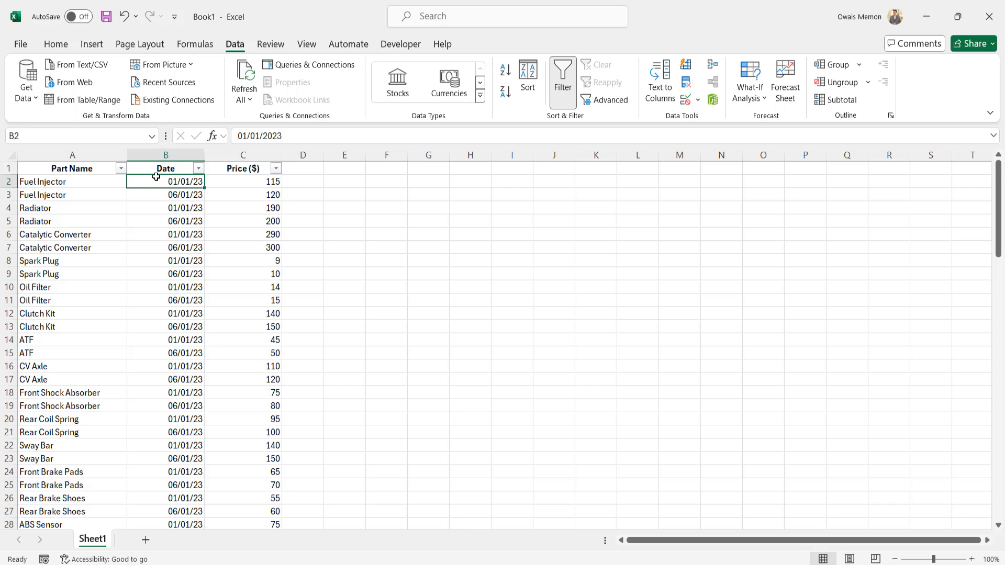
Remove the existing filter and reapply it to the full data range A1:C99, including the header row
click(122, 216)
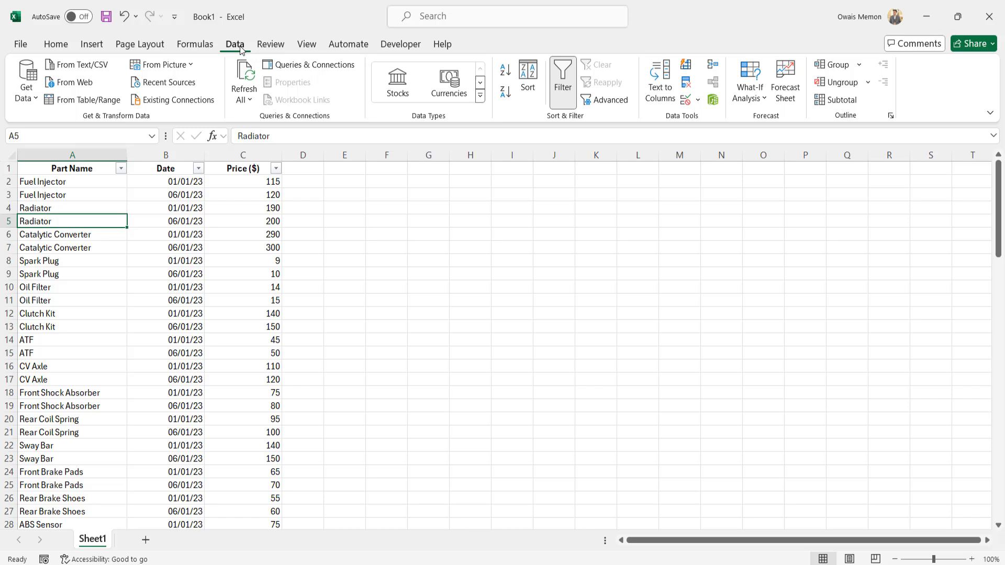
click(570, 85)
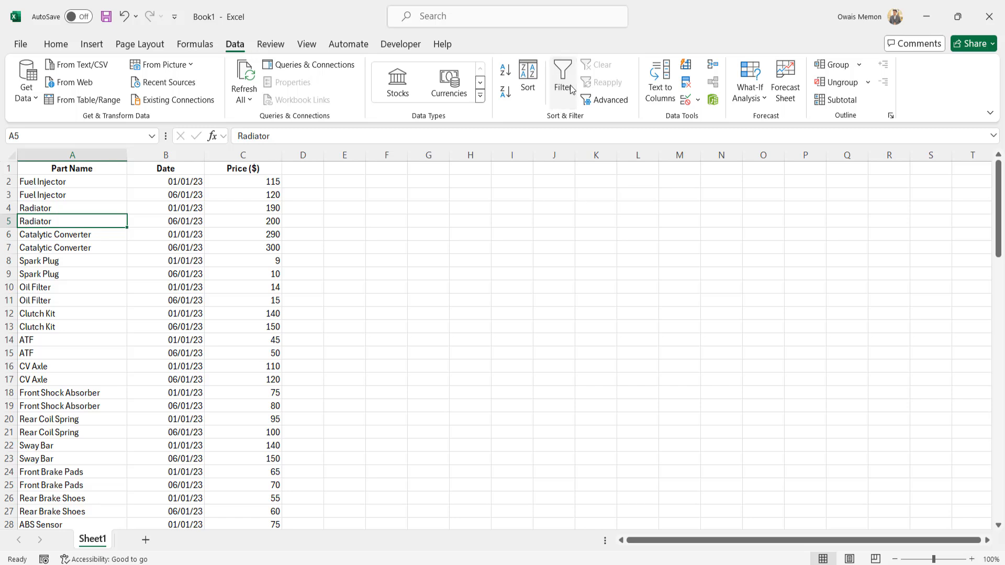
click(277, 209)
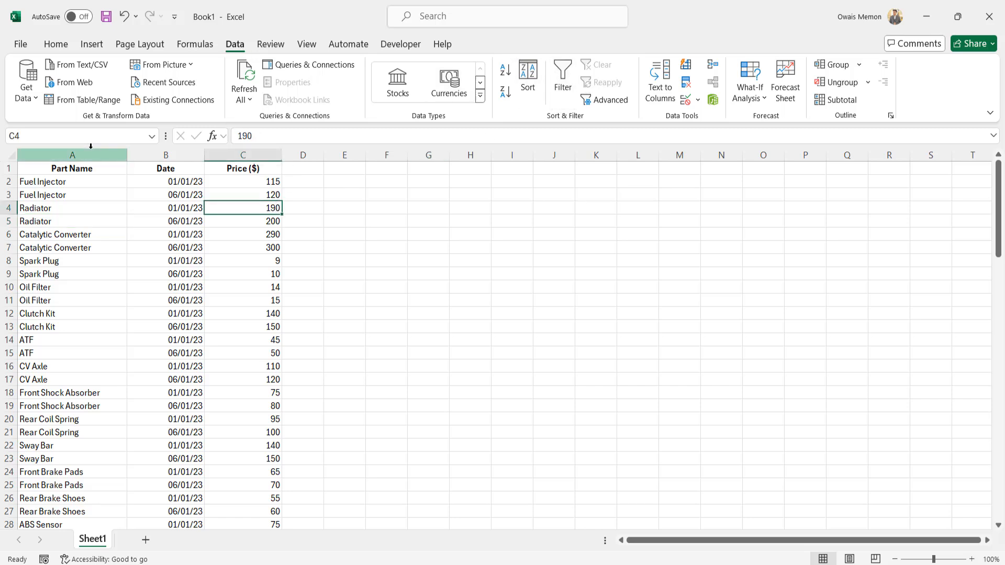
click(55, 170)
drag(167, 170, 220, 171)
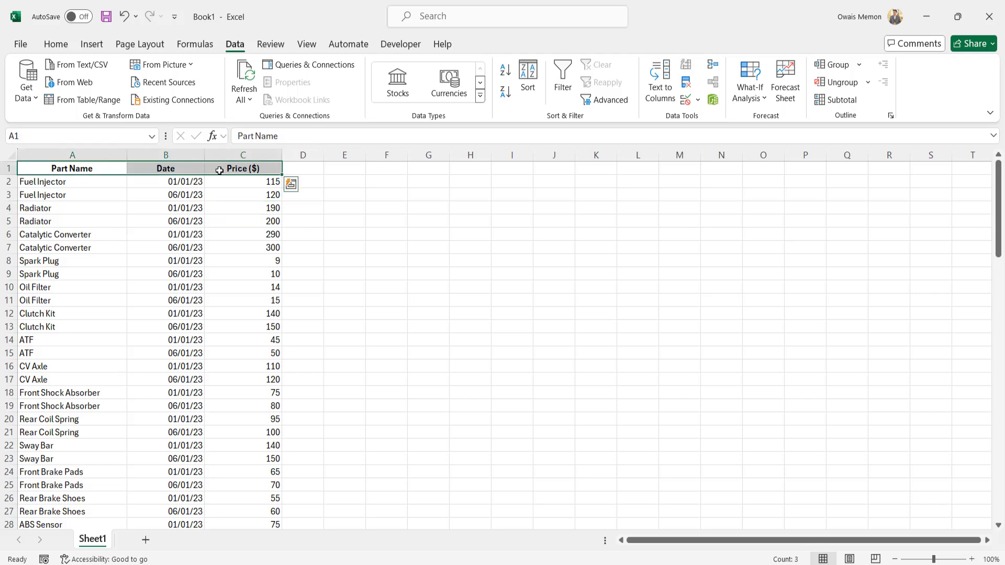
key(ctrl+shift+Down)
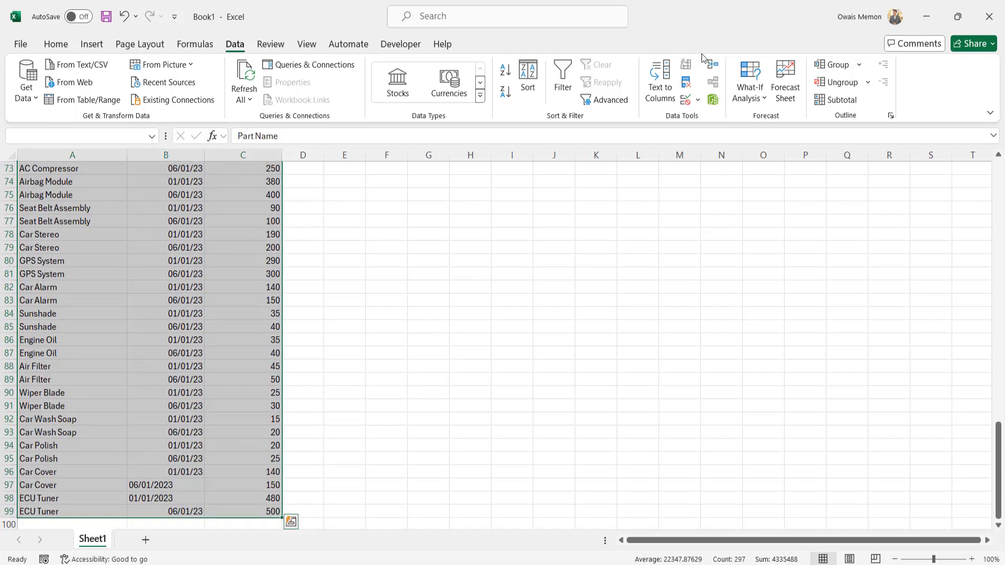
click(557, 86)
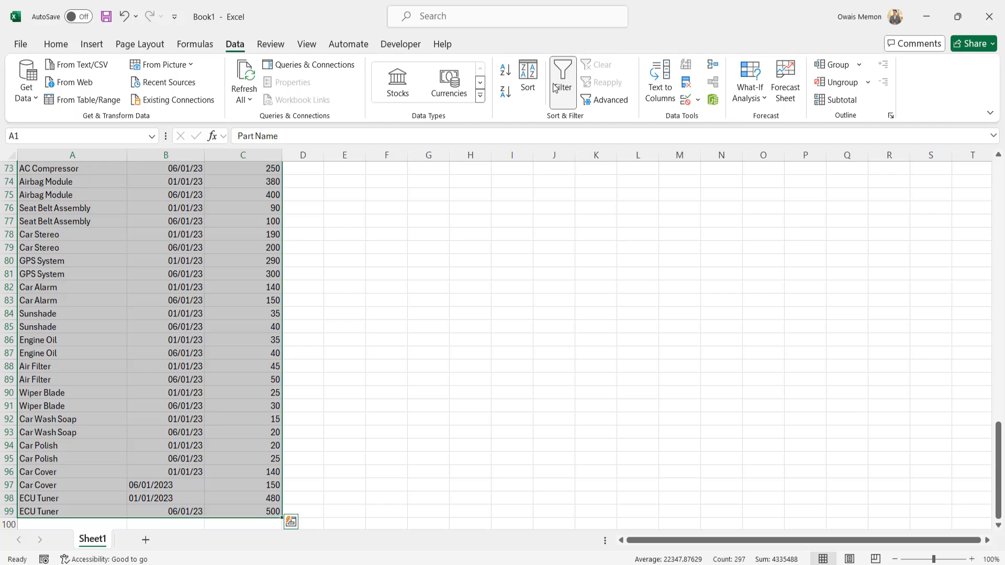
Filter the Date column to only the ungrouped text entries 01/01/2023 and 06/01/2023
click(182, 221)
key(ctrl+Up)
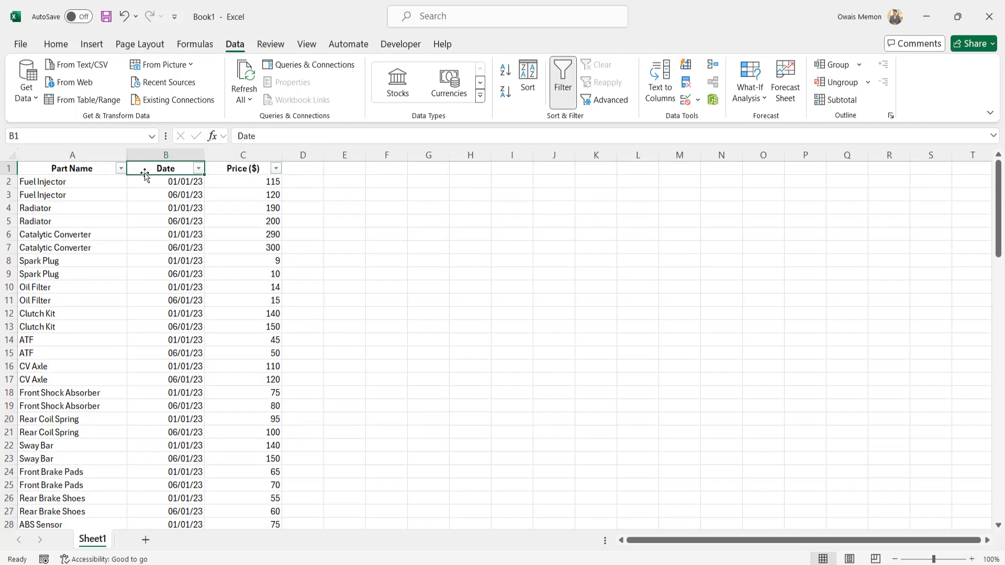
click(198, 168)
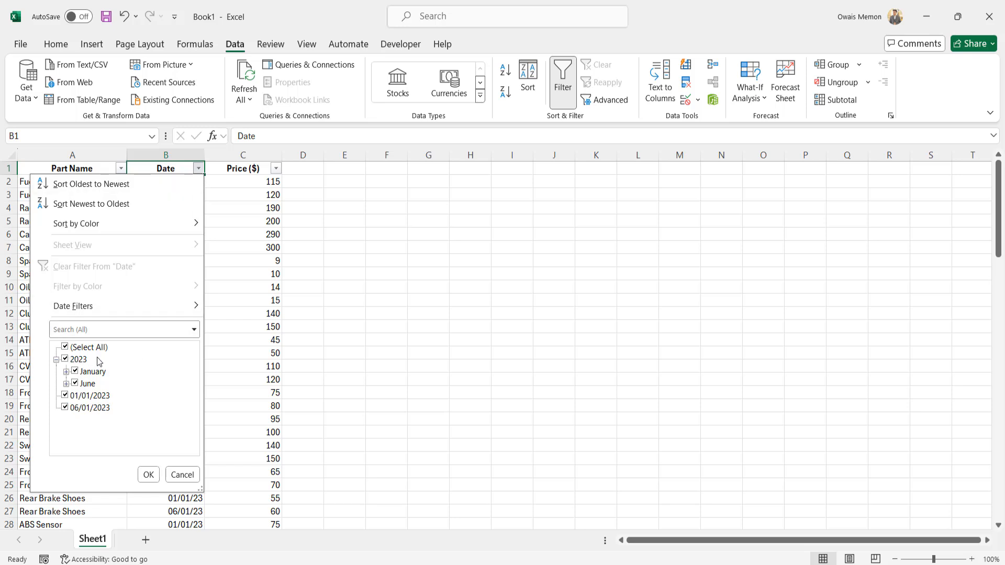
click(70, 380)
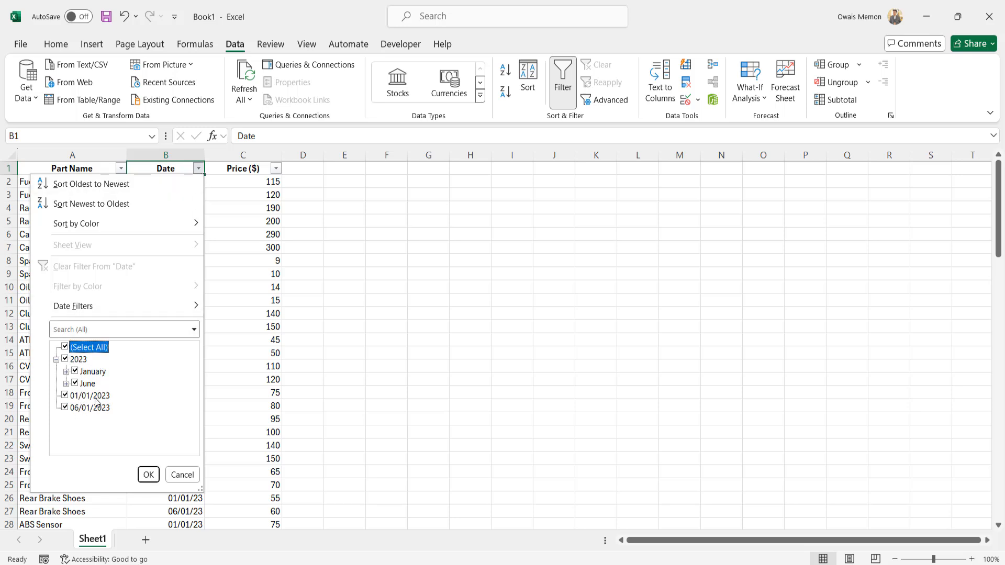
click(65, 347)
click(65, 396)
click(64, 407)
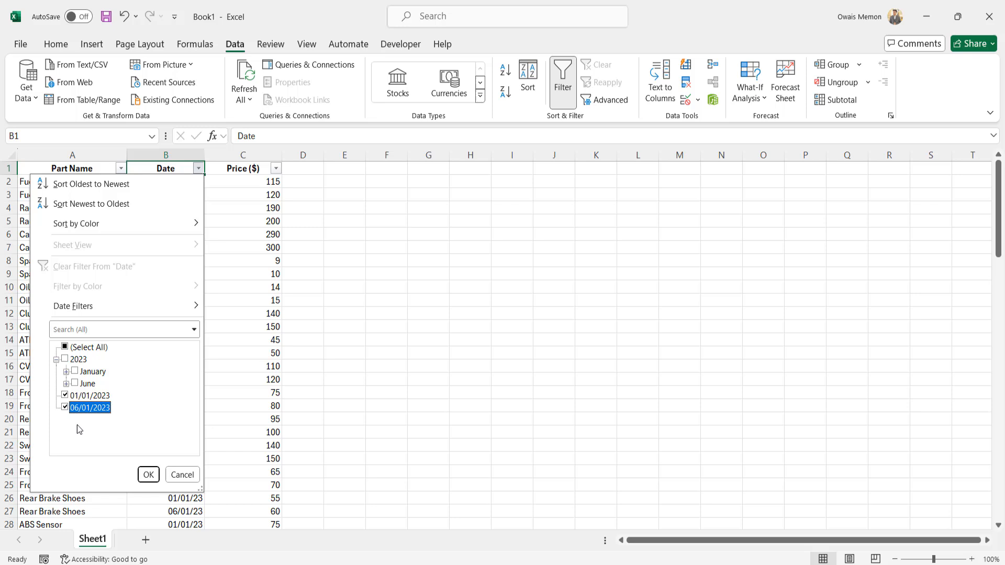
click(150, 474)
click(176, 183)
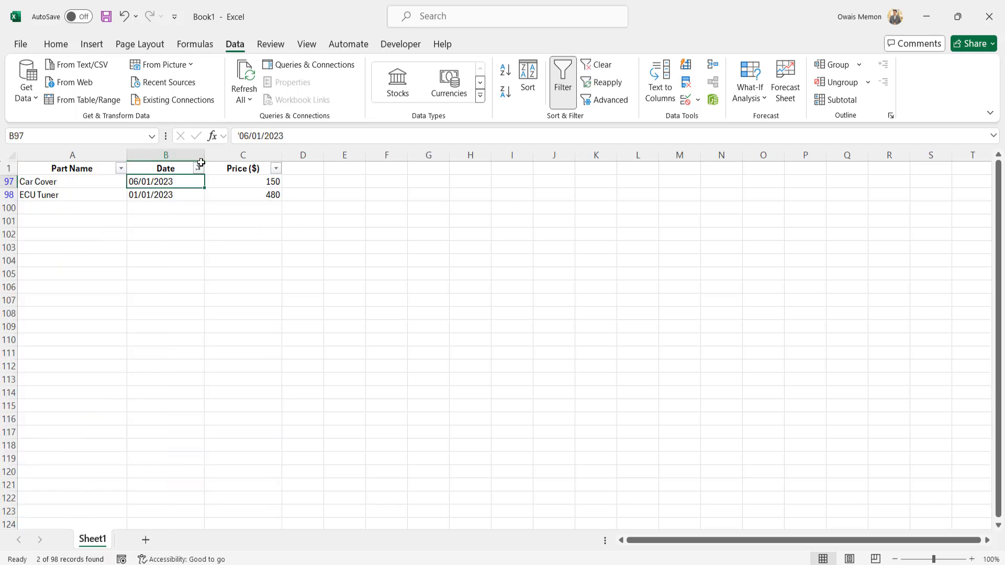
Clear the filter from the Date column and locate the text-formatted dates in cells B97 and B98
click(198, 169)
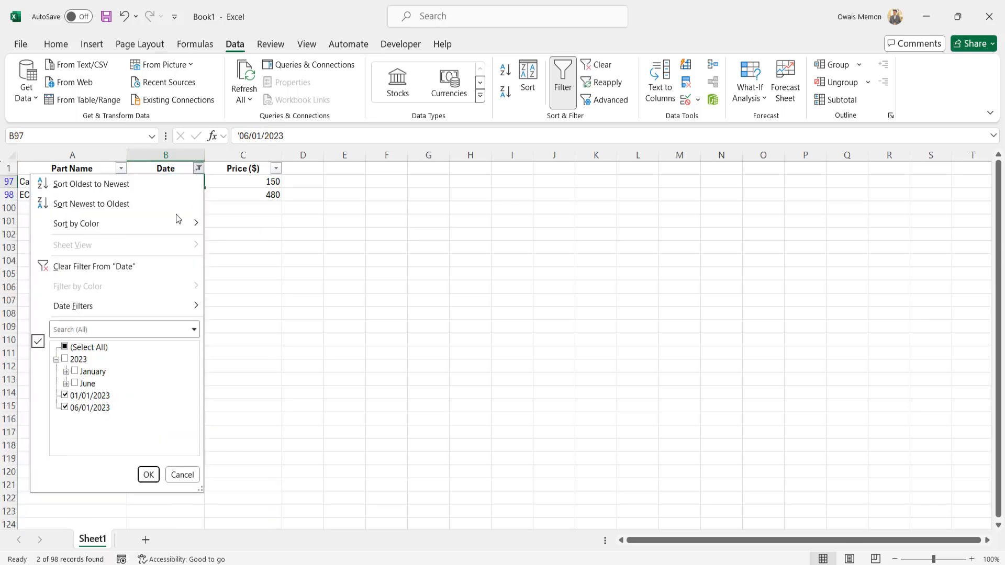
click(135, 265)
scroll(137, 263, down, 8)
scroll(142, 262, down, 19)
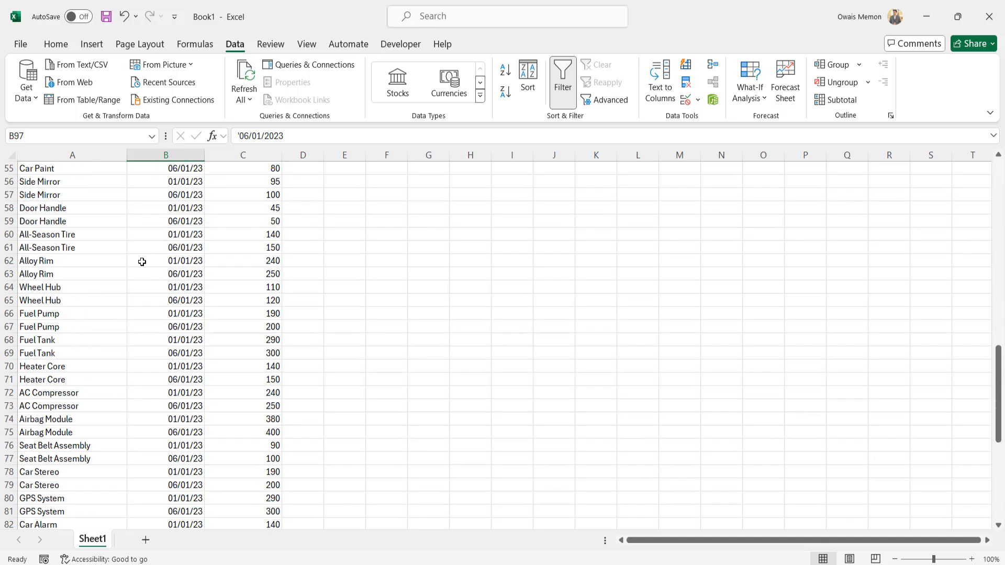
drag(164, 260, 175, 339)
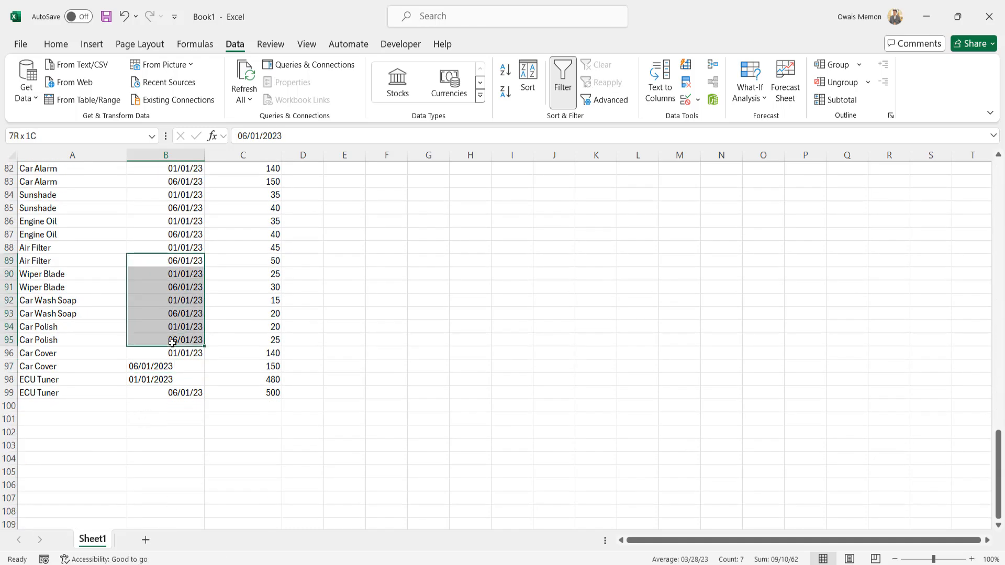
click(176, 366)
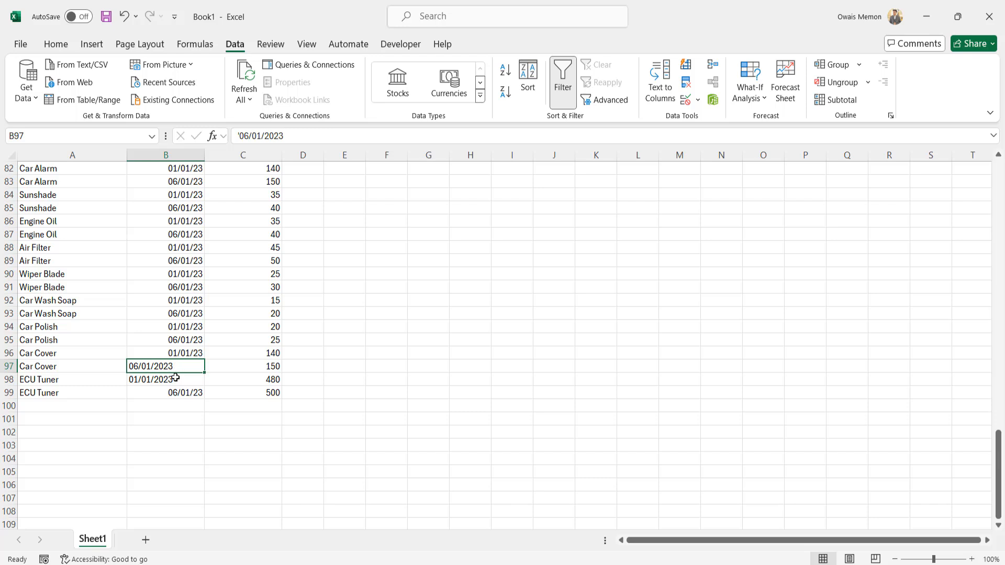
click(176, 378)
click(160, 366)
click(178, 379)
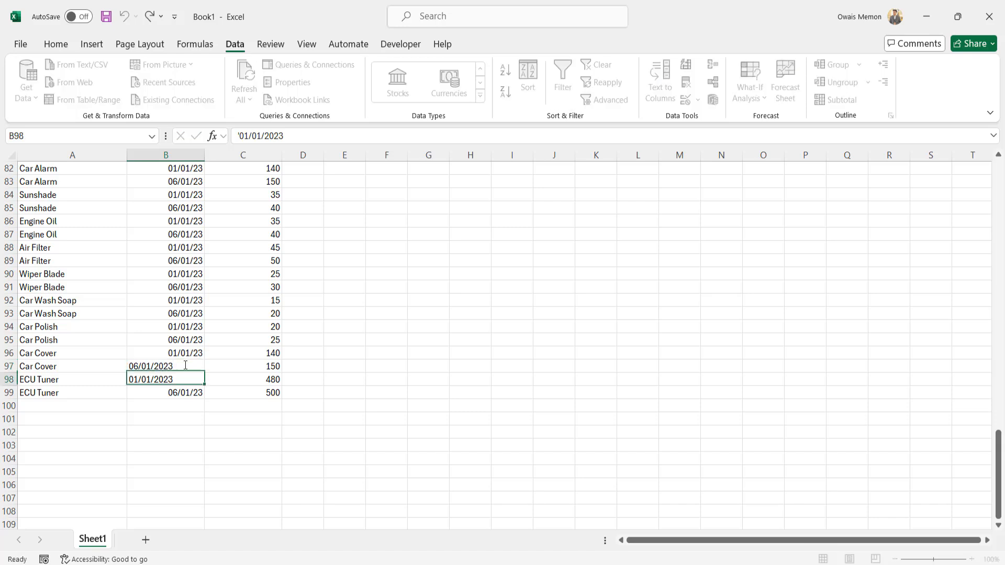
Delete the leading apostrophe from the dates in cells B97 and B98 to convert them to real dates
double_click(185, 365)
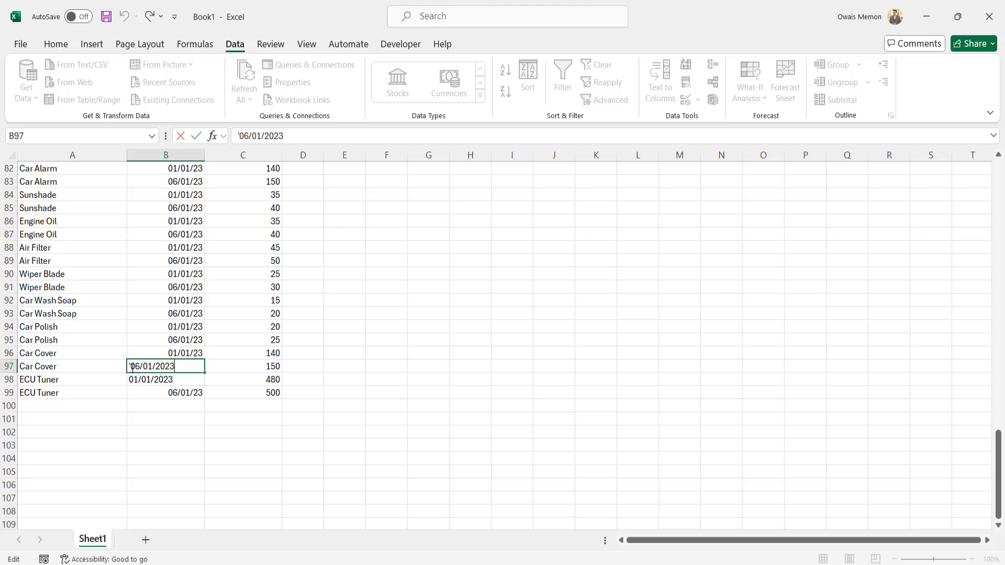
drag(125, 365, 123, 365)
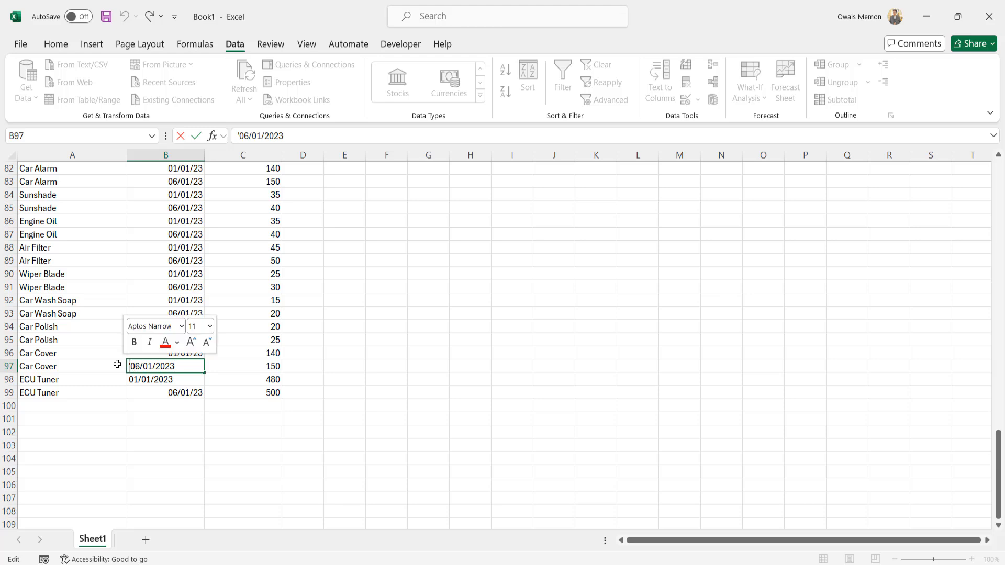
key(Delete)
click(154, 383)
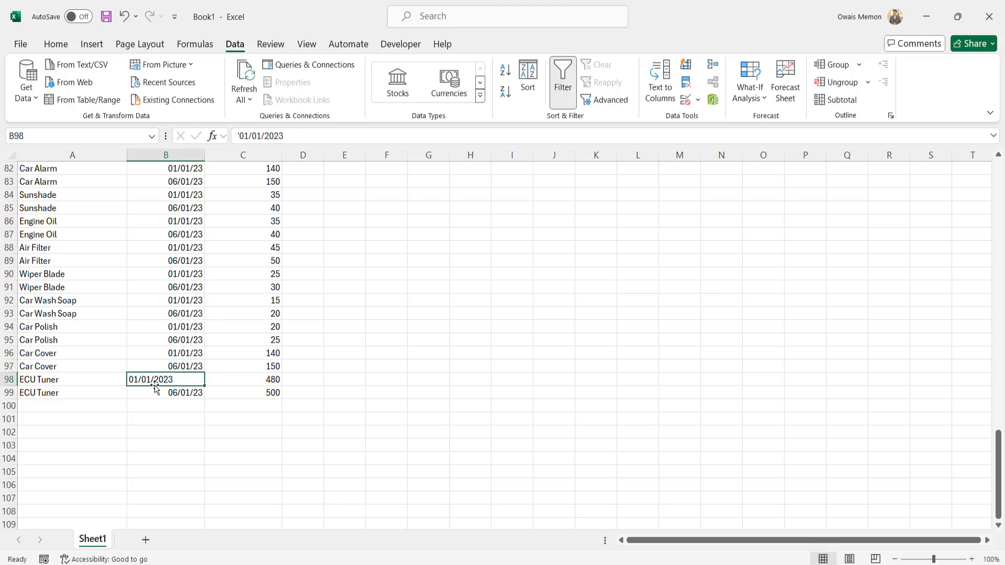
double_click(153, 380)
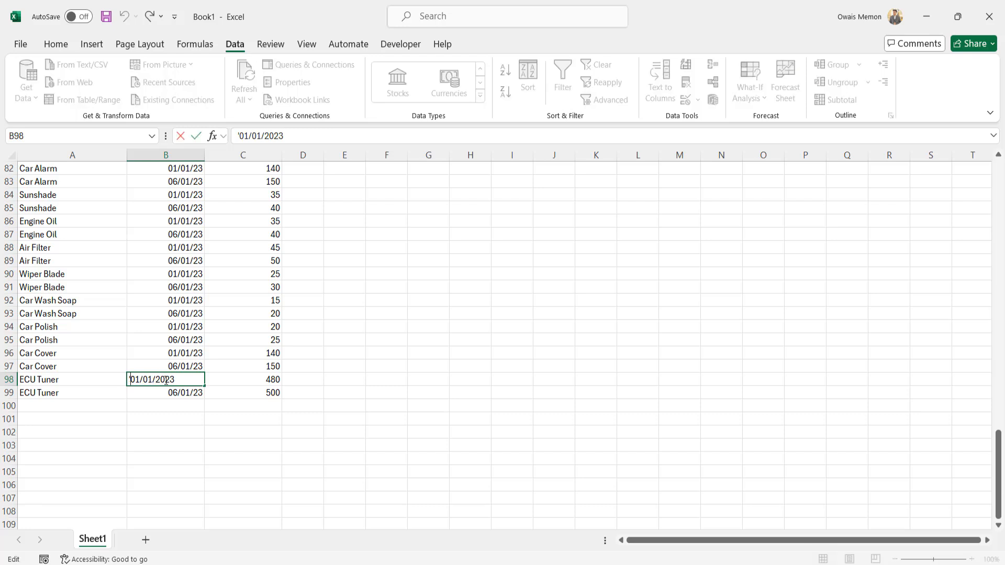
key(BackSpace)
key(Return)
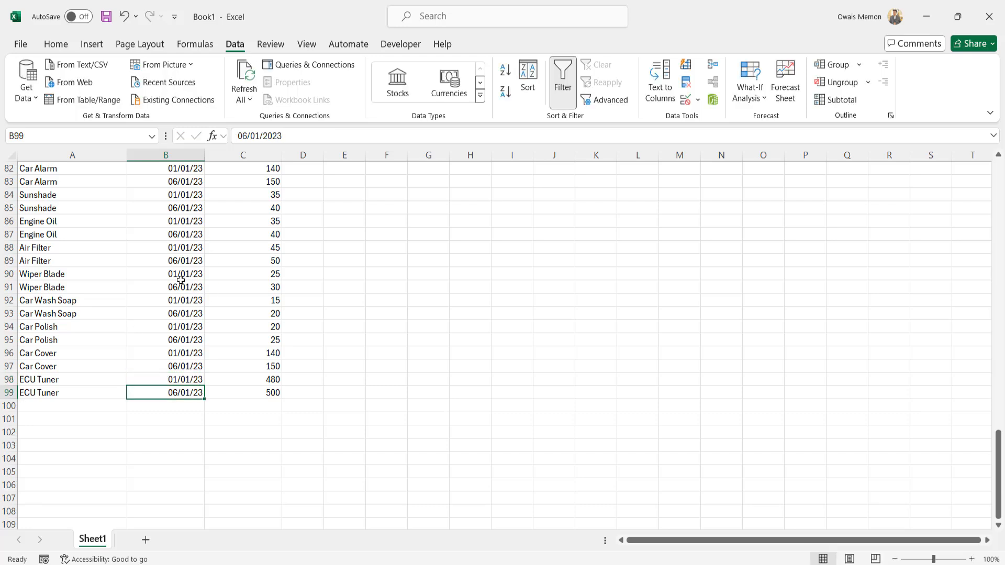
Check the Date column's filter list for leftover text dates, expanding January and June under 2023
key(ctrl+Up)
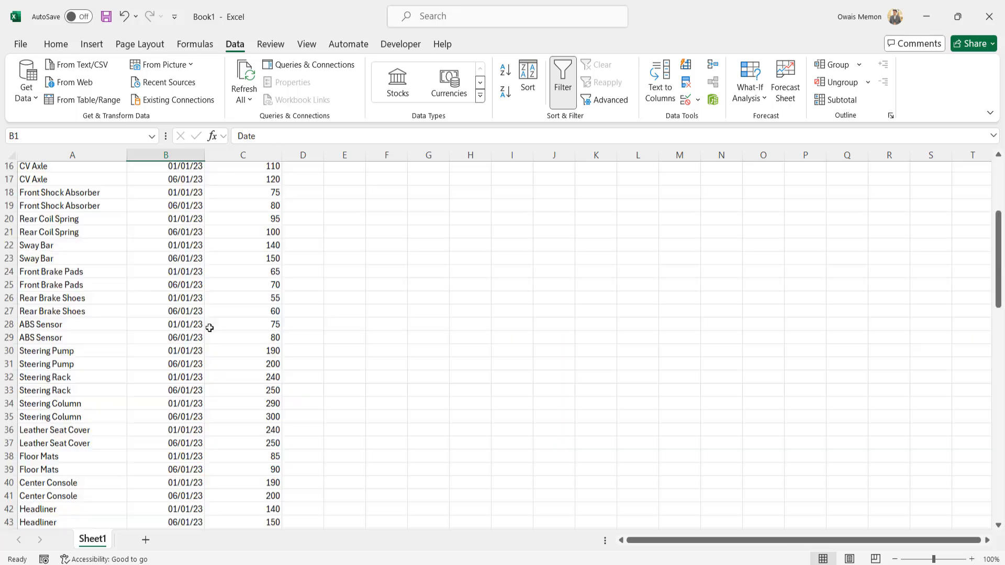
key(alt+Down)
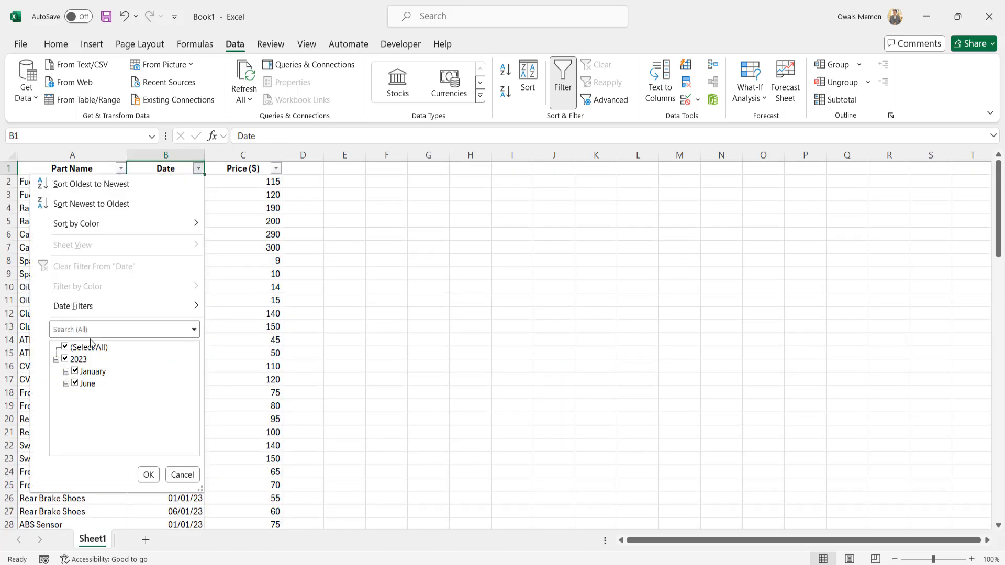
click(66, 384)
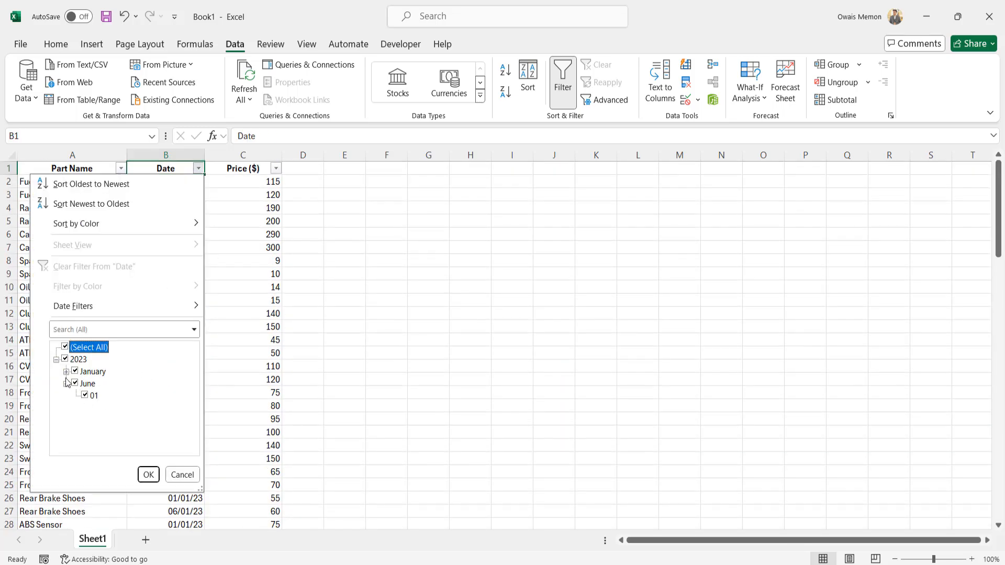
click(66, 372)
click(146, 478)
click(173, 418)
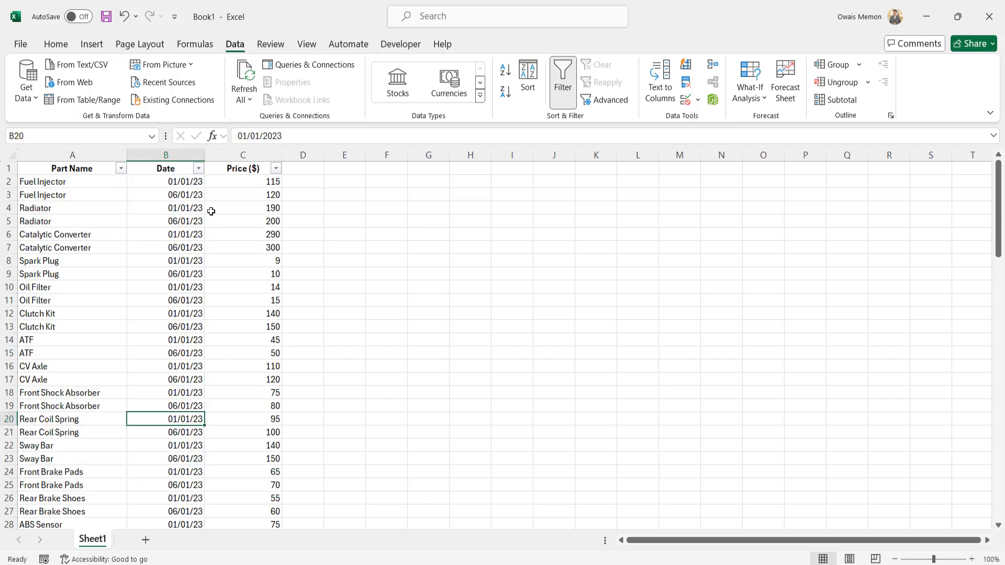
scroll(210, 210, down, 5)
scroll(211, 211, up, 5)
Insert a PivotTable on a new worksheet from the full parts price list, range A1:C99 including the headers
drag(260, 172, 94, 172)
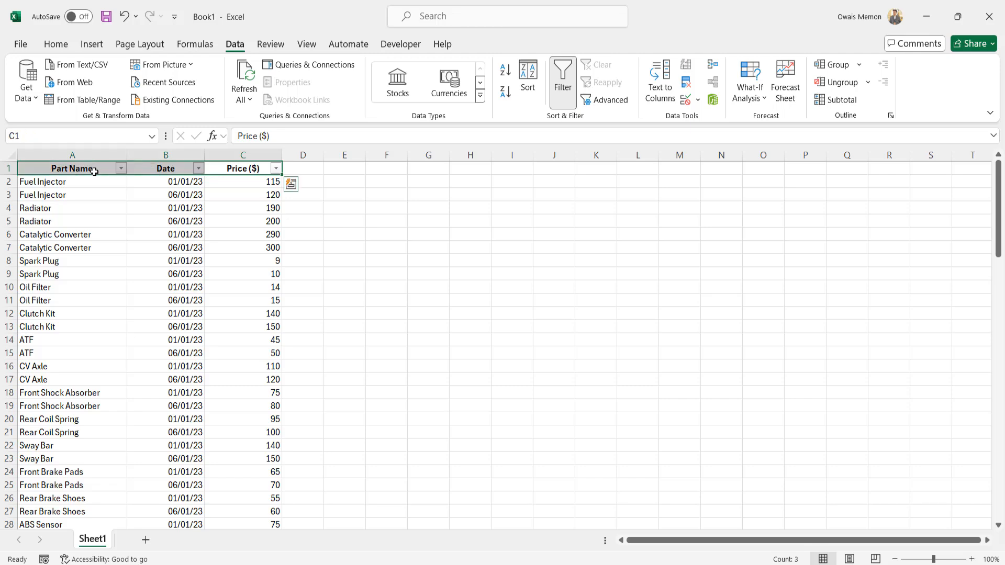
key(ctrl+shift+Down)
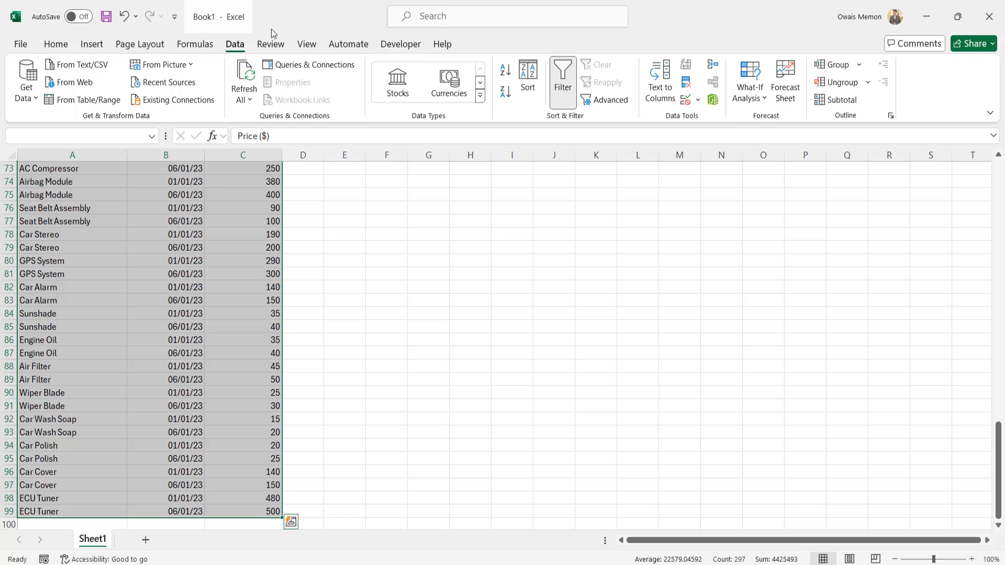
click(90, 46)
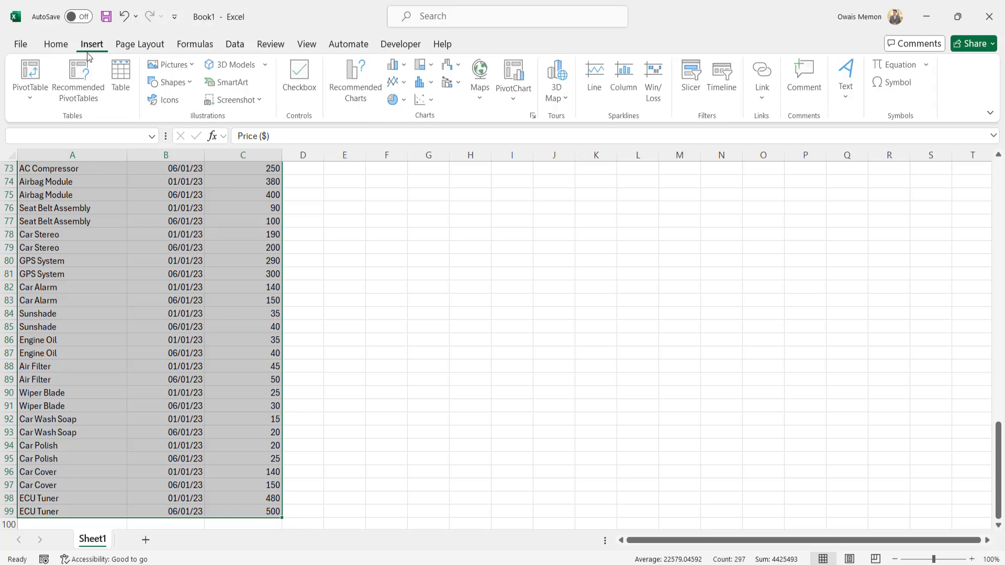
click(46, 78)
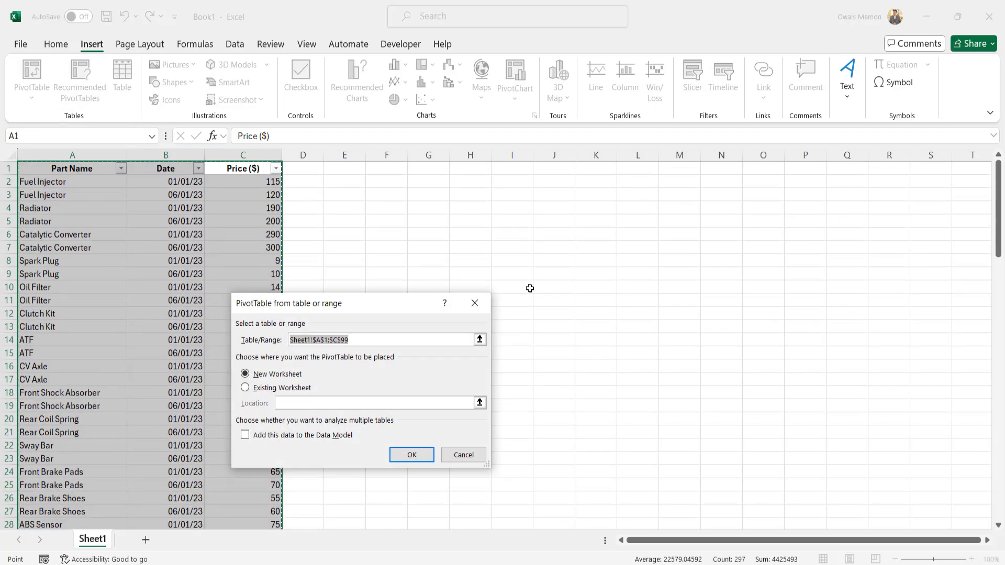
drag(330, 306, 447, 236)
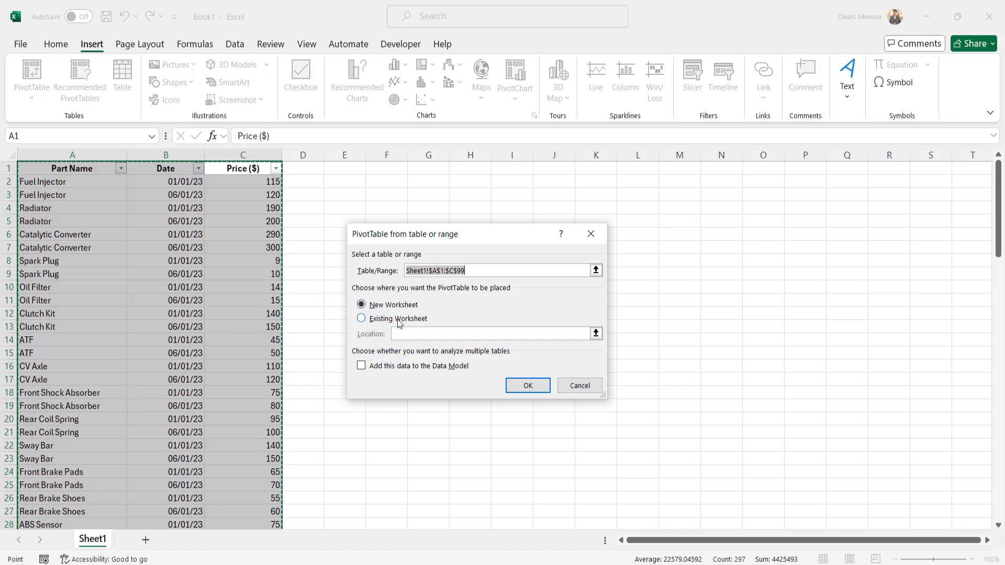
mouse_move(467, 236)
mouse_down()
mouse_move(639, 288)
mouse_move(533, 285)
mouse_move(472, 221)
mouse_up()
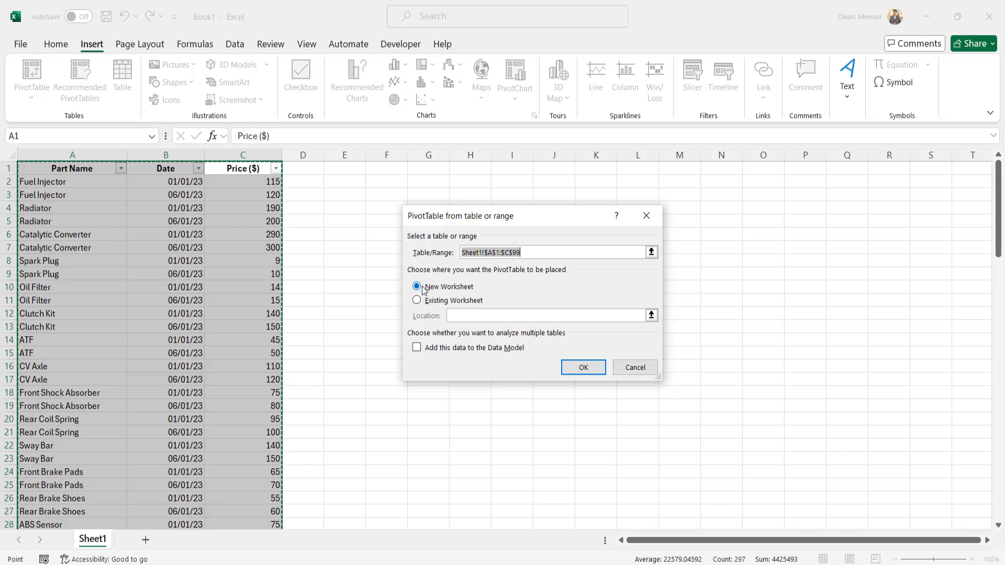
click(581, 368)
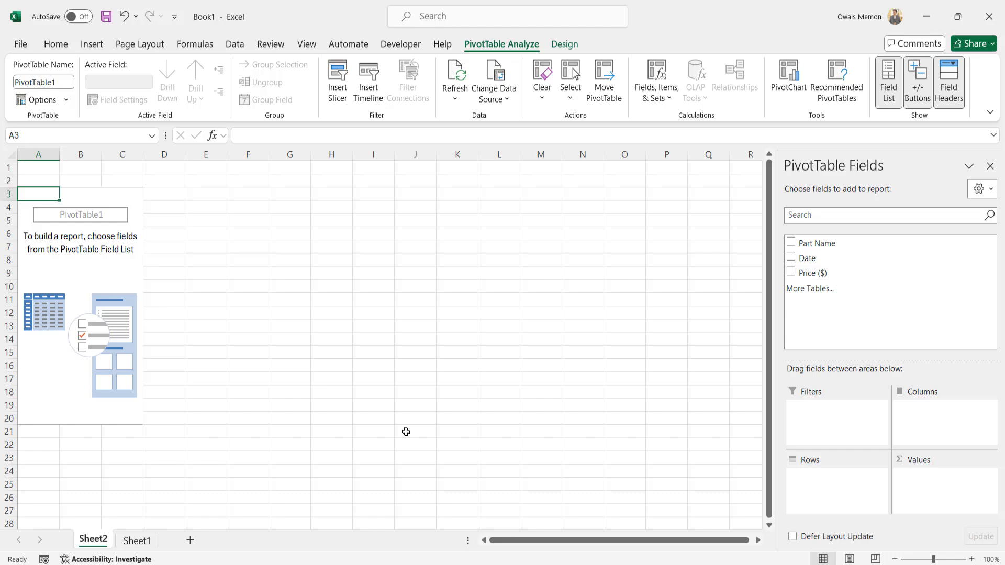
Examine the source values in the Price ($) and Part Name columns of Sheet1
click(137, 541)
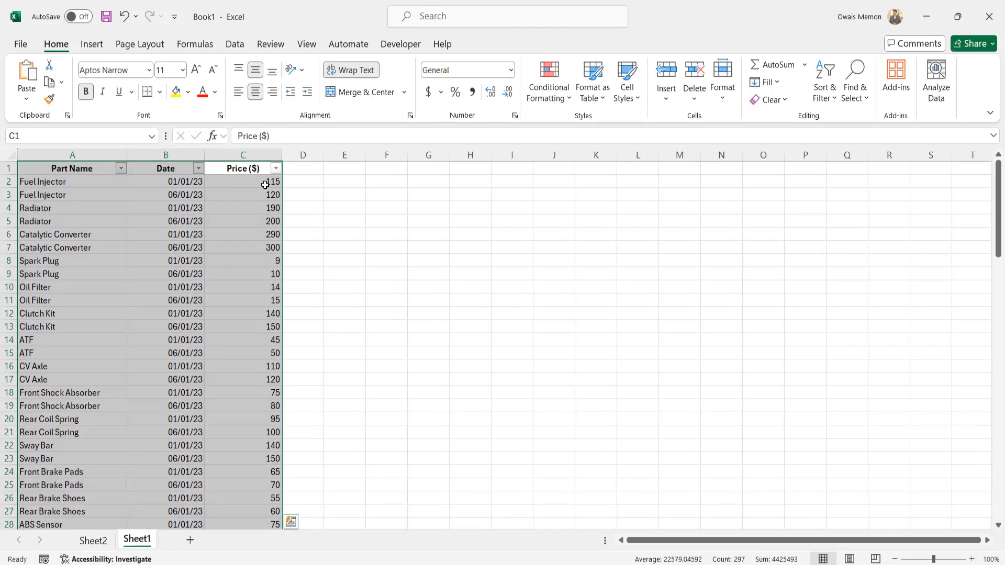
drag(270, 182, 273, 366)
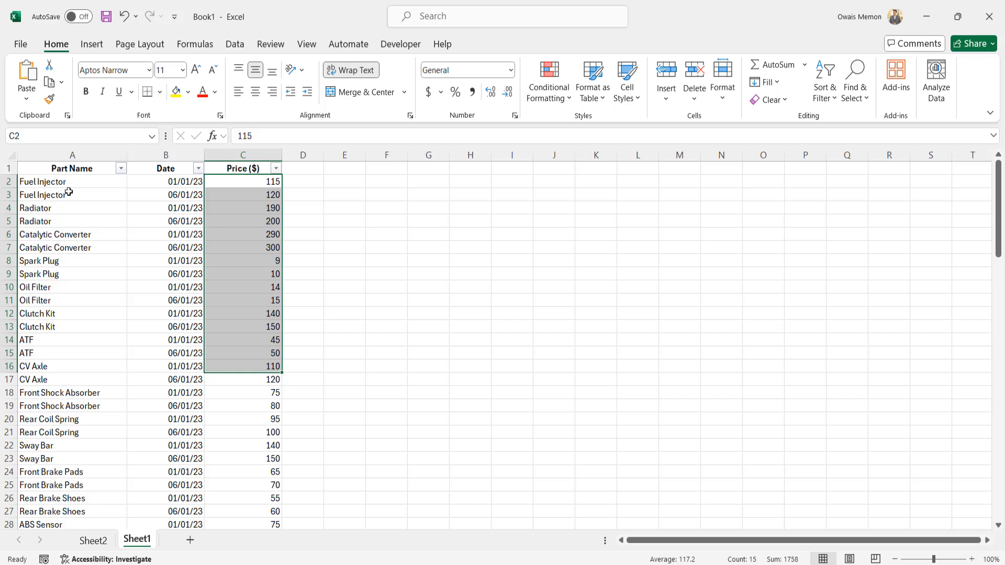
drag(55, 179, 69, 373)
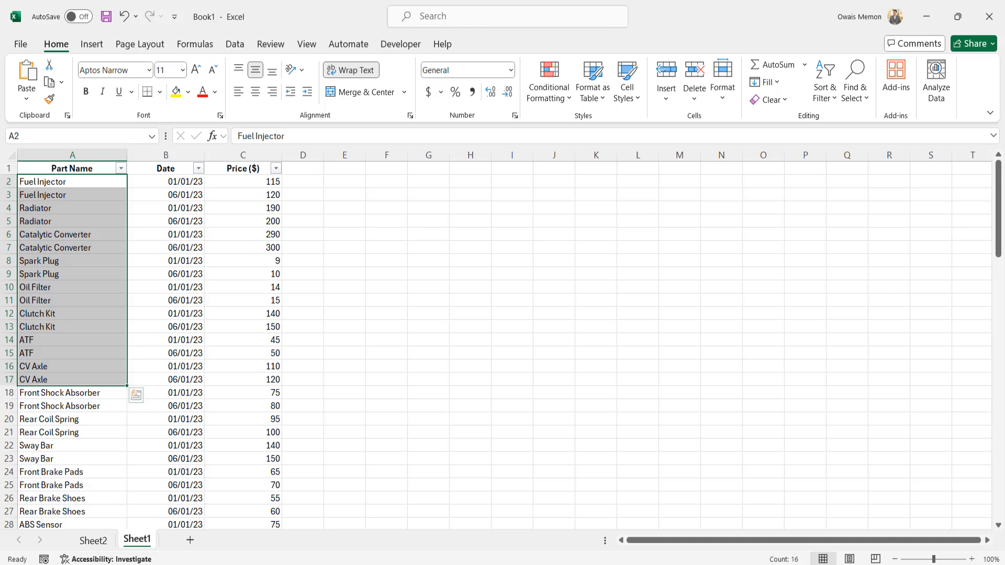
Add the Part Name field to the Rows area of the PivotTable on Sheet2 and look through the listed parts
click(92, 541)
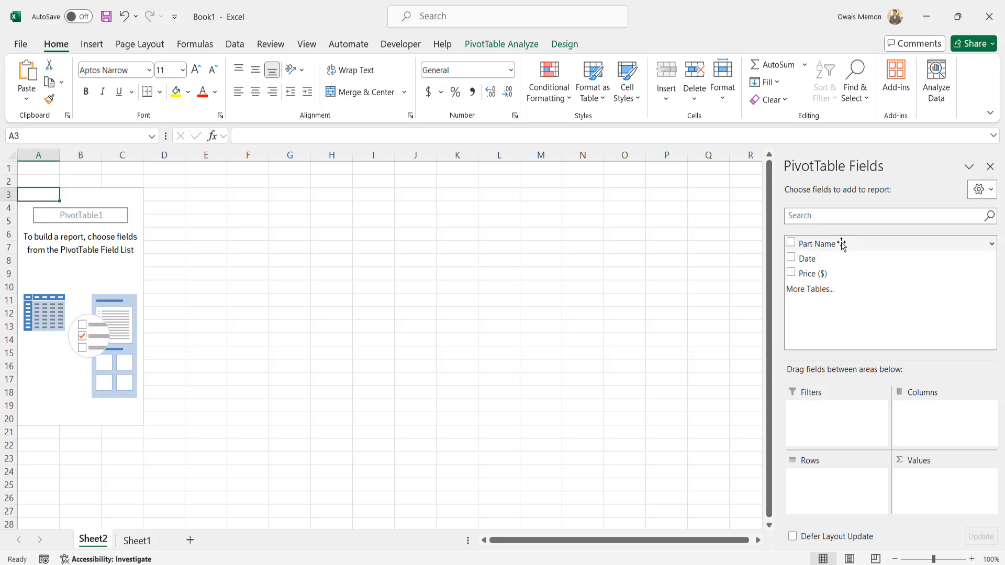
drag(840, 244, 827, 499)
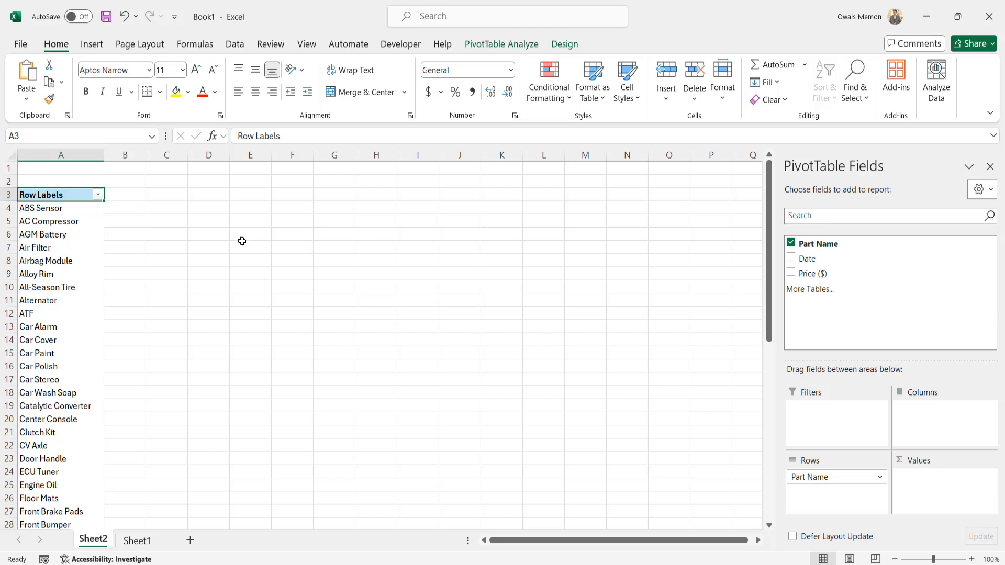
scroll(198, 231, down, 9)
scroll(198, 231, up, 9)
Try the Part Name field in the PivotTable's Columns area and return it to Rows
drag(817, 477, 964, 430)
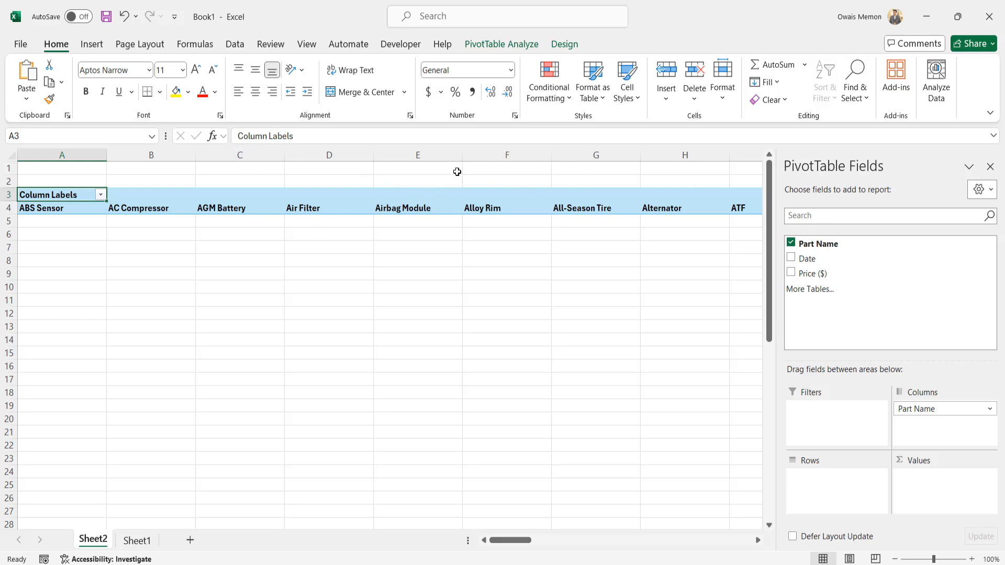
drag(923, 410, 824, 504)
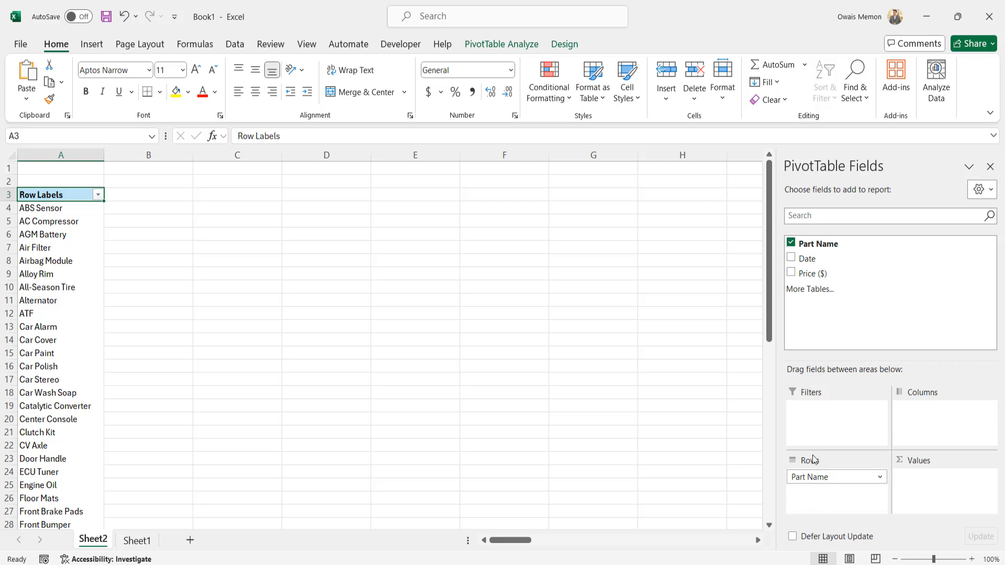
click(5, 197)
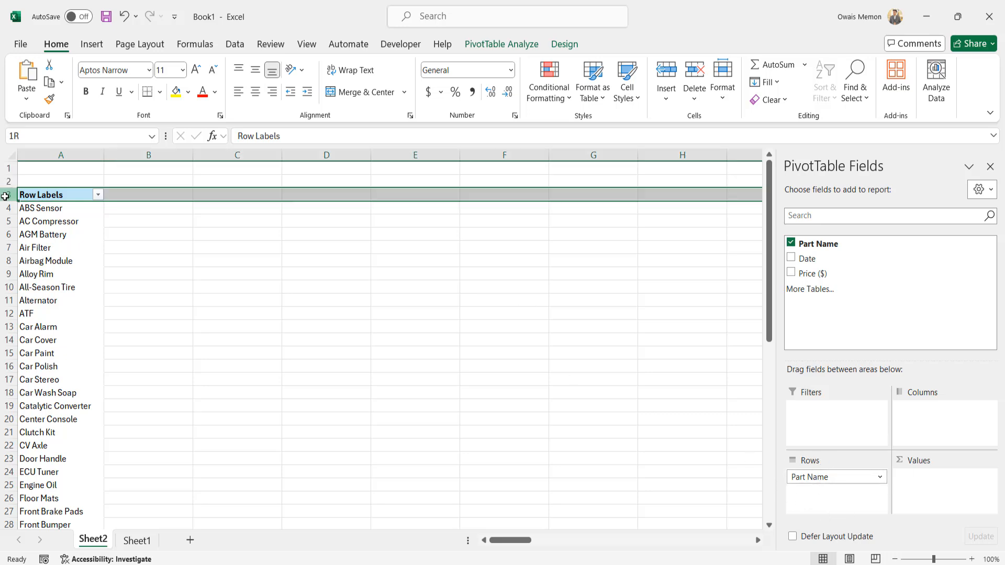
click(6, 208)
click(5, 221)
click(4, 247)
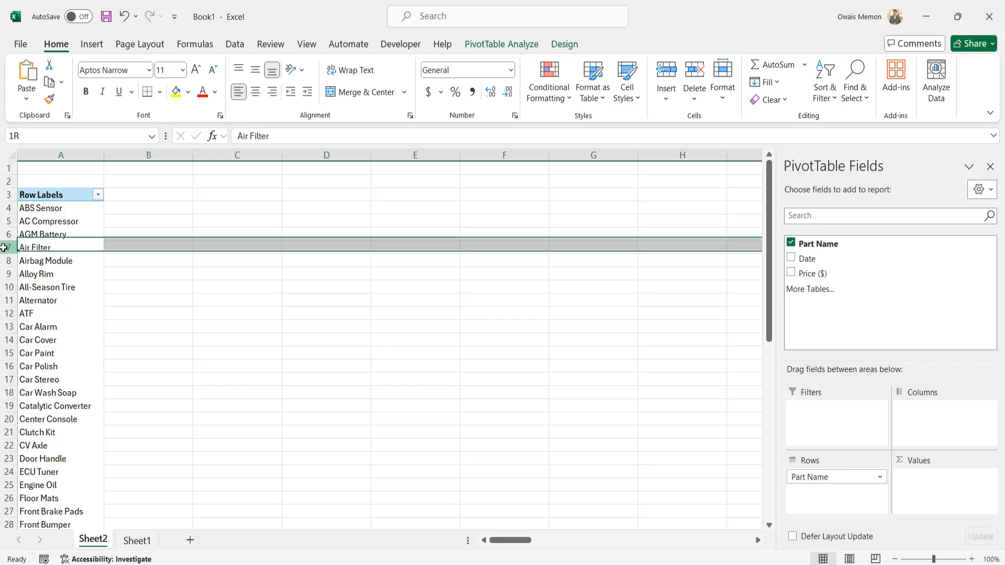
click(74, 154)
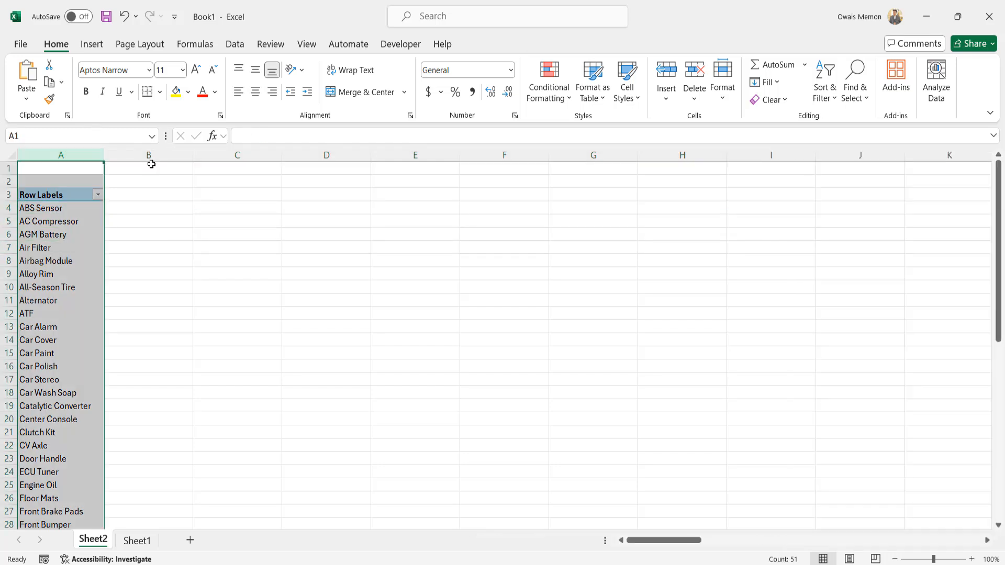
click(150, 167)
click(178, 244)
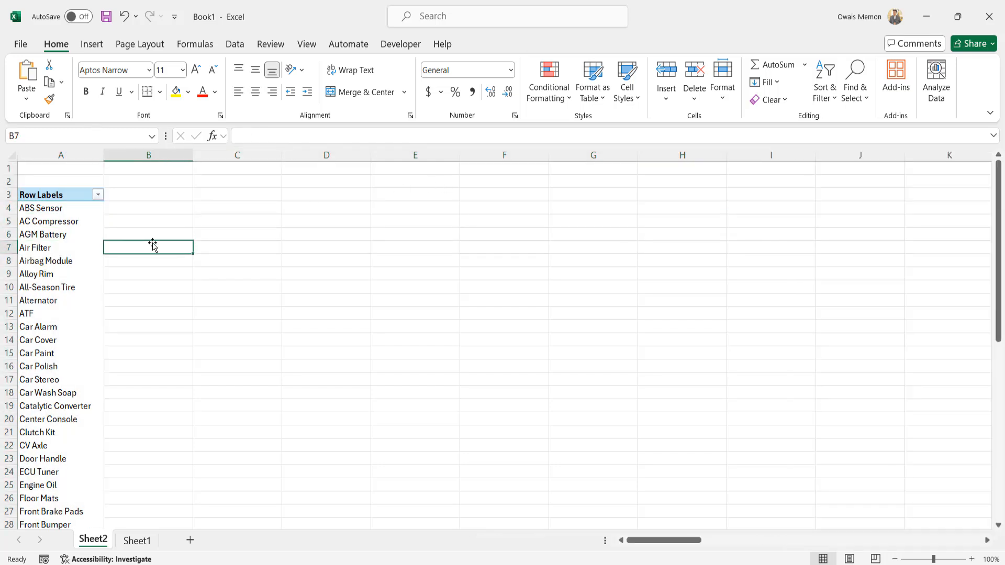
click(251, 244)
click(65, 242)
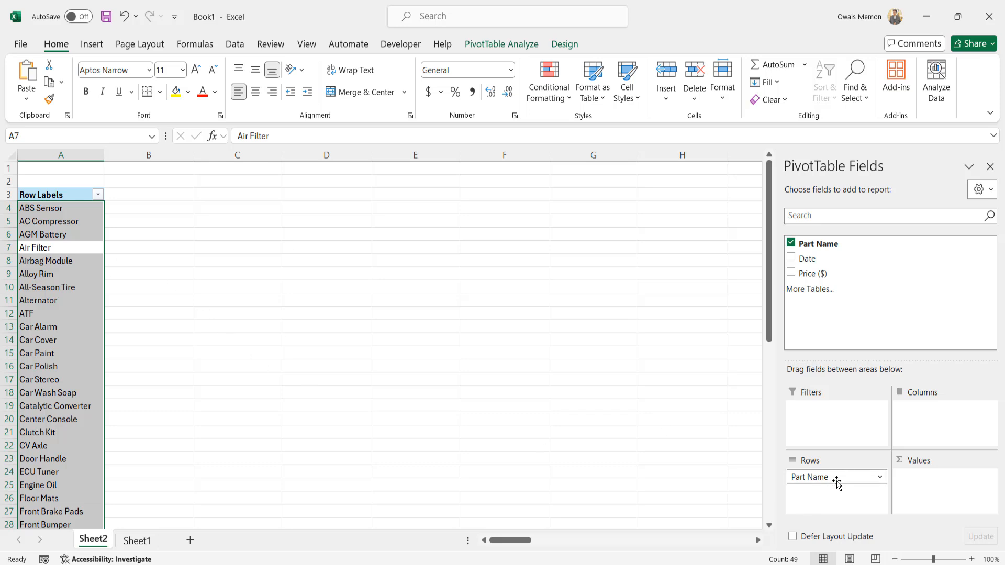
click(414, 390)
click(88, 273)
key(ctrl+space)
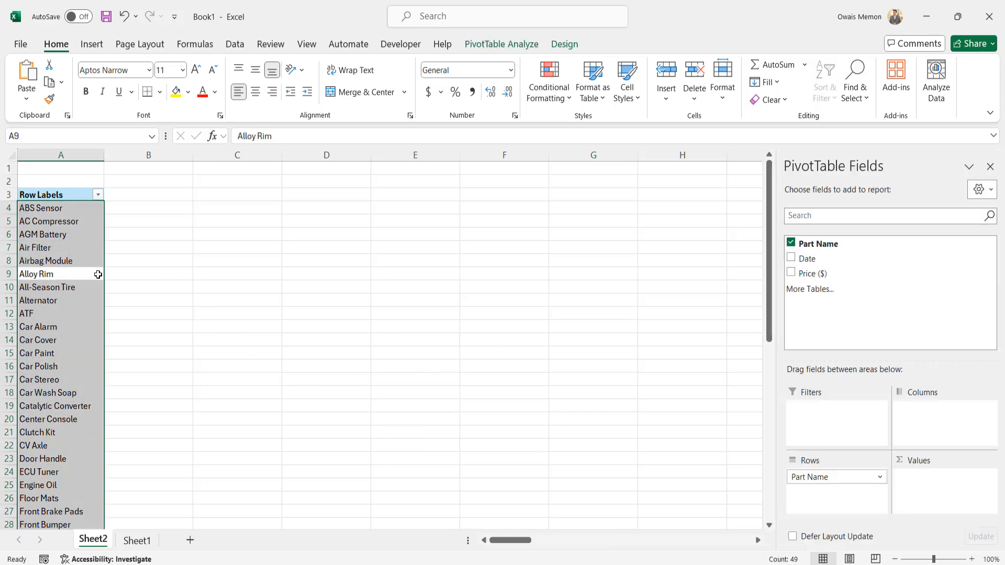
click(308, 214)
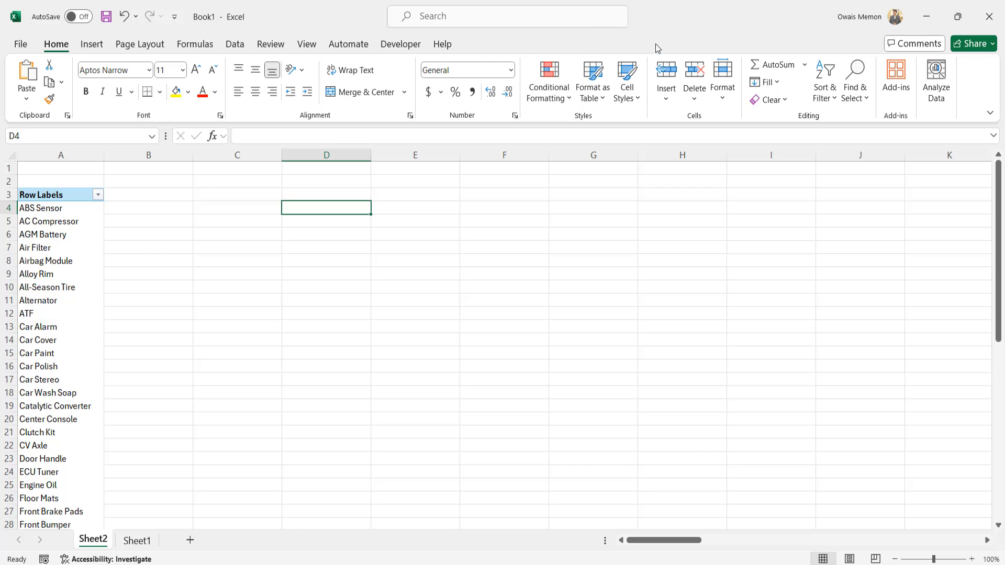
Add the Price ($) field to the Values area of the PivotTable
click(92, 248)
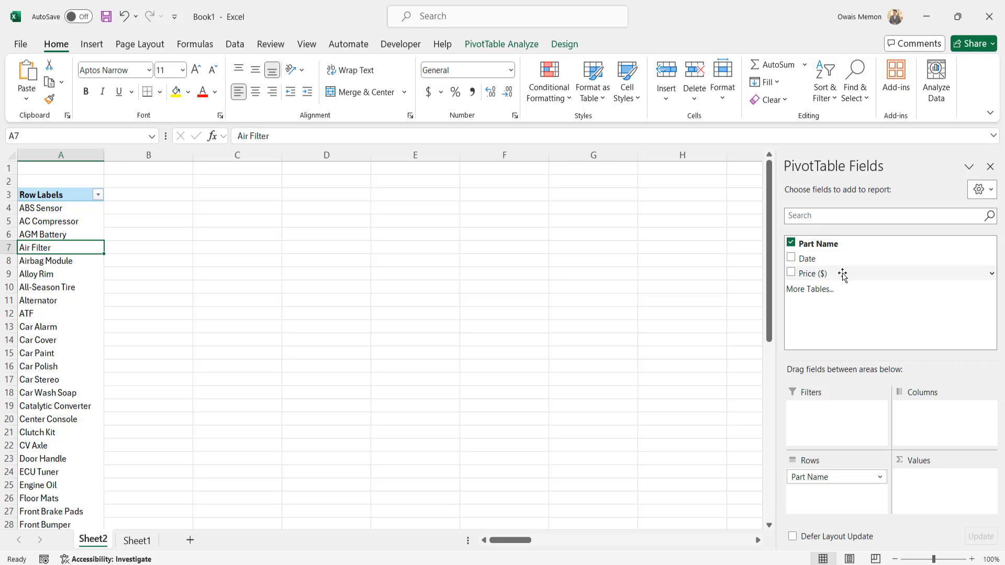
drag(845, 275, 931, 487)
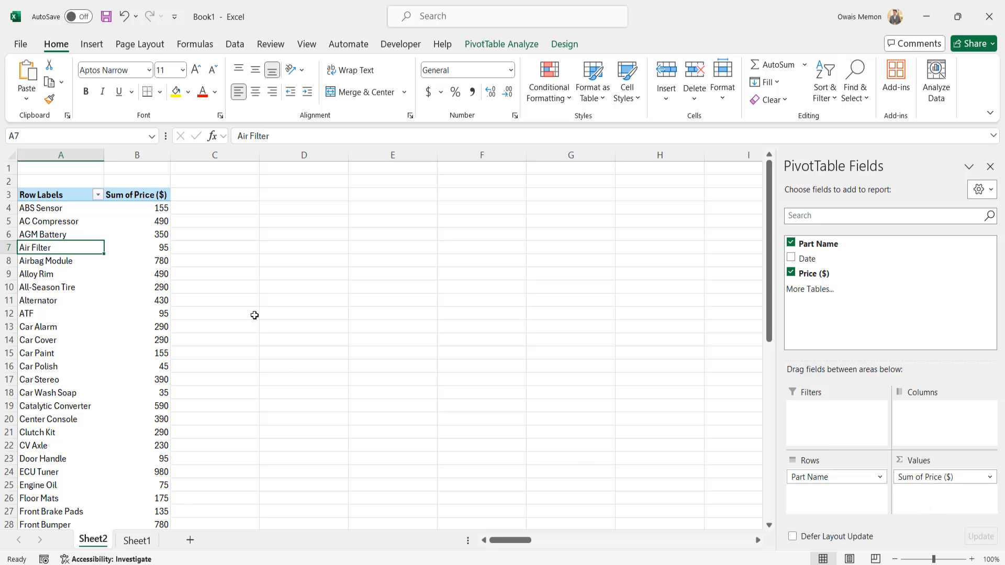
click(162, 208)
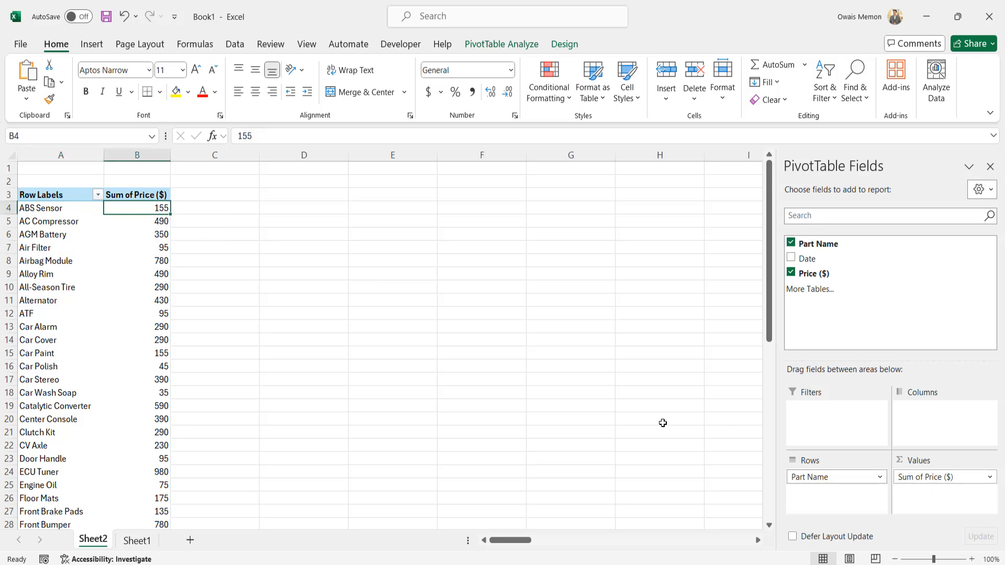
Compare the dates and prices of the two Fuel Injector rows in the source data on Sheet1
click(137, 541)
click(215, 381)
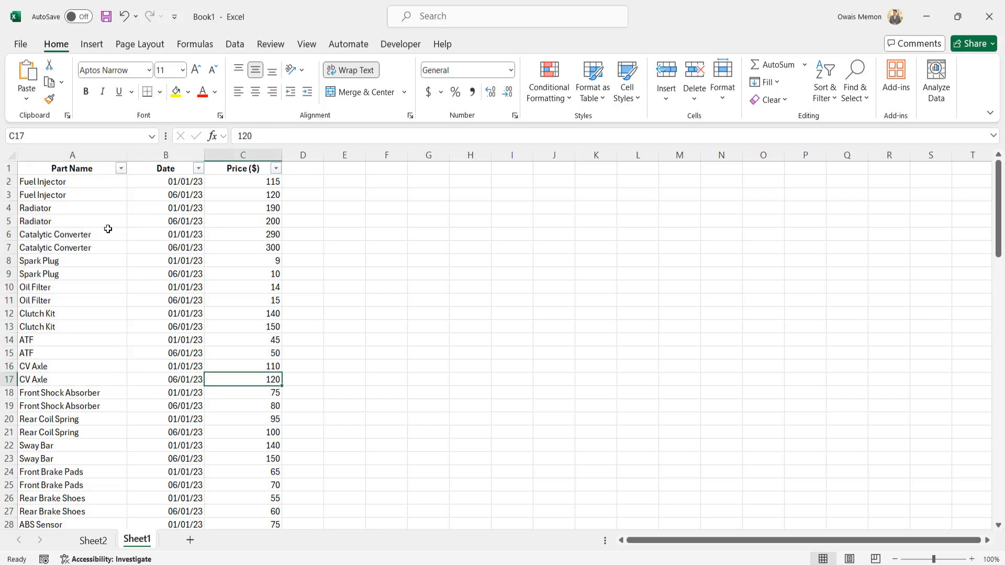
drag(57, 182, 61, 195)
drag(267, 182, 260, 199)
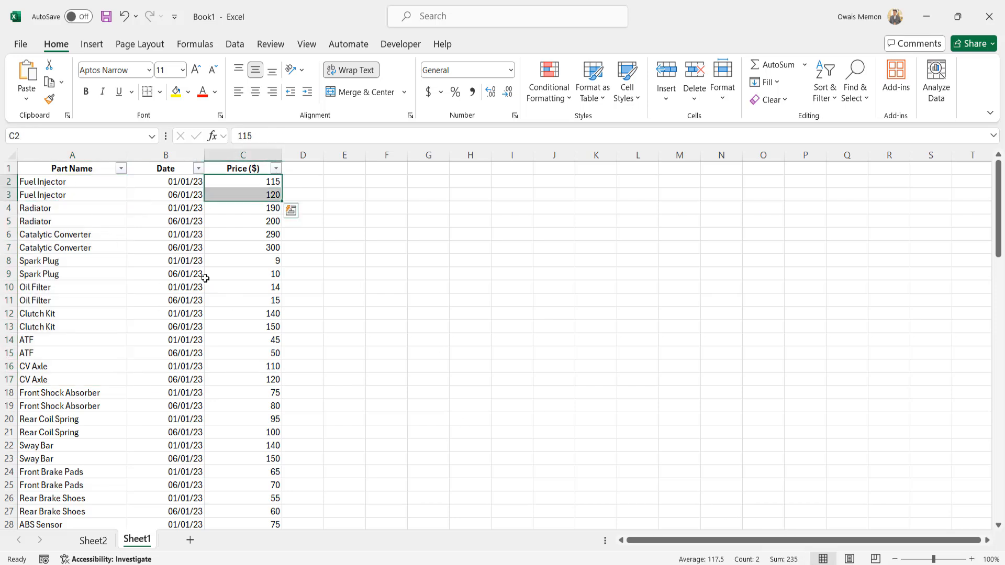
click(245, 184)
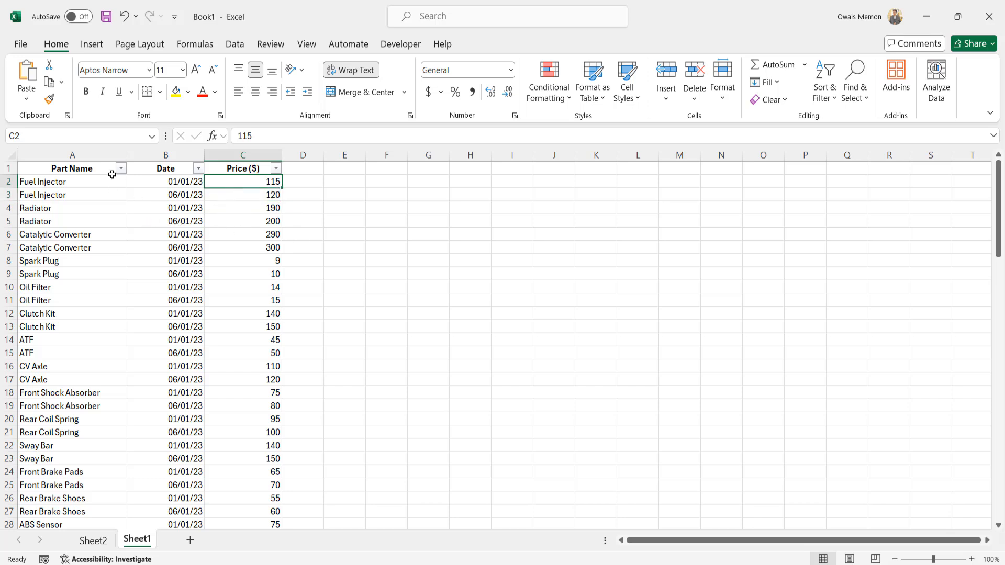
click(156, 178)
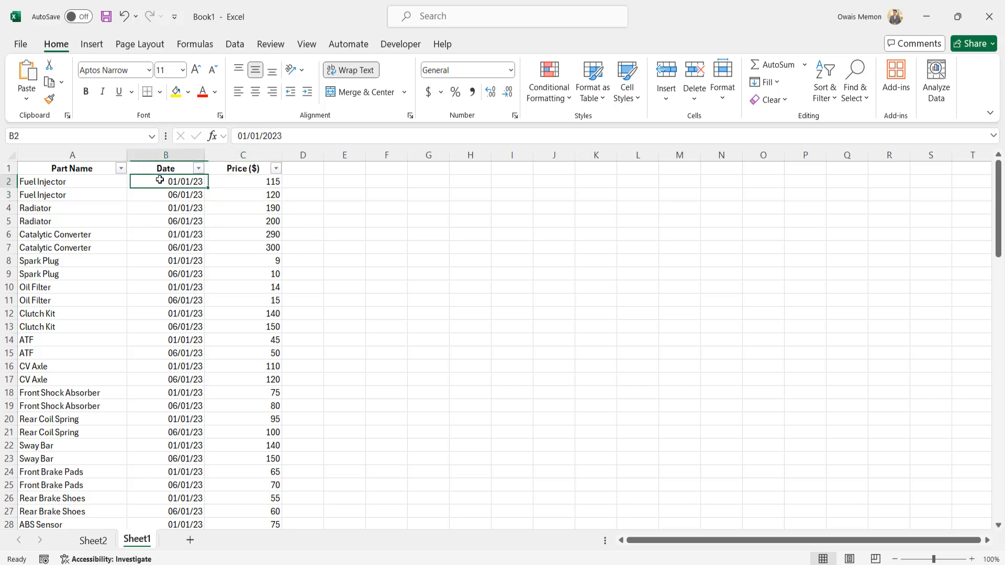
click(234, 181)
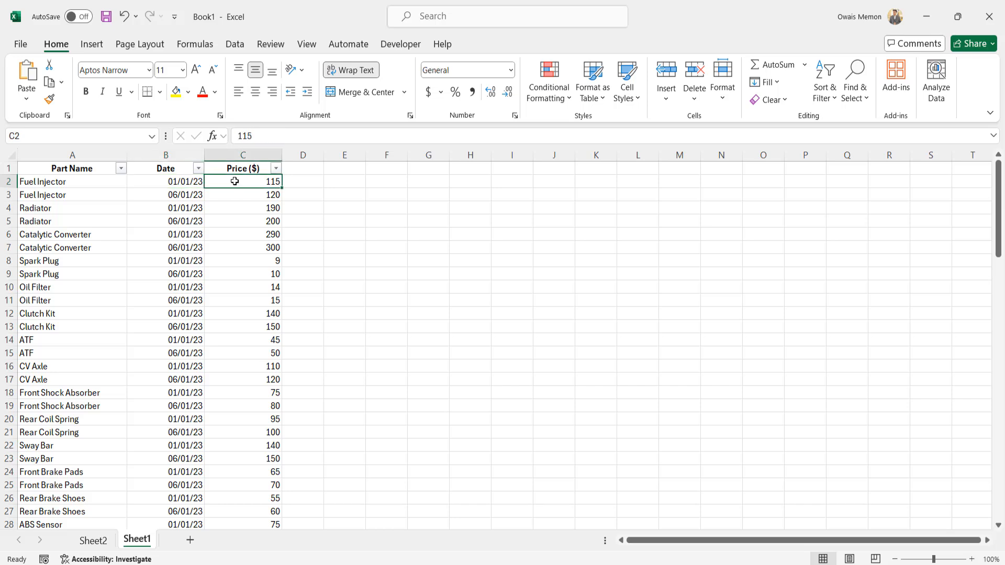
click(153, 195)
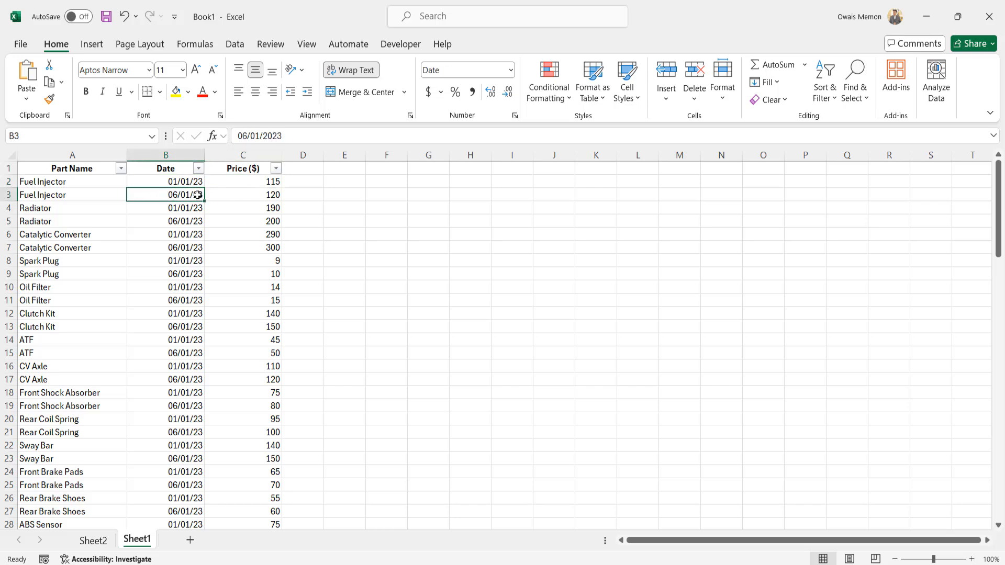
click(249, 197)
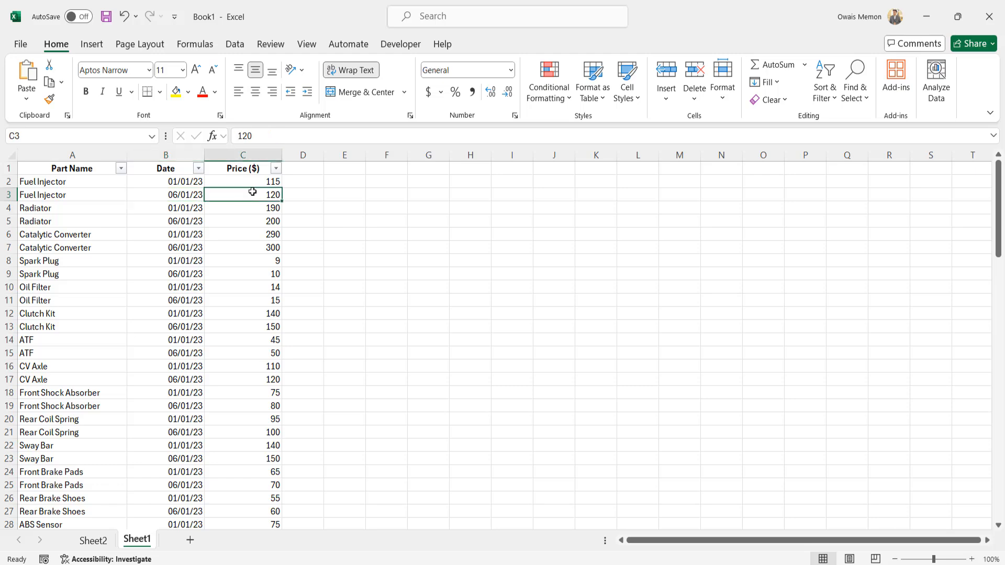
Summarize the Price ($) value field in the Sheet2 PivotTable by Average
click(94, 539)
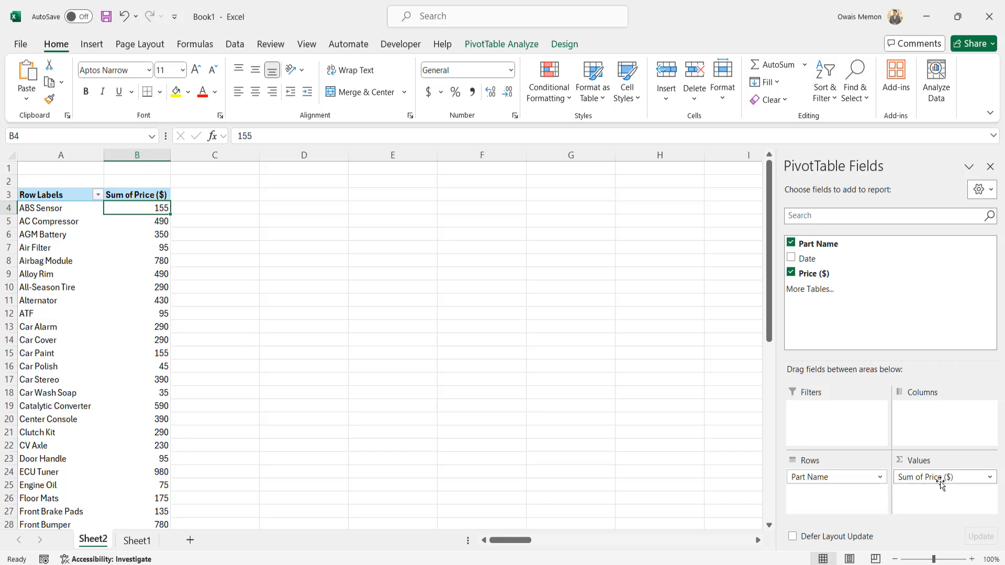
click(990, 478)
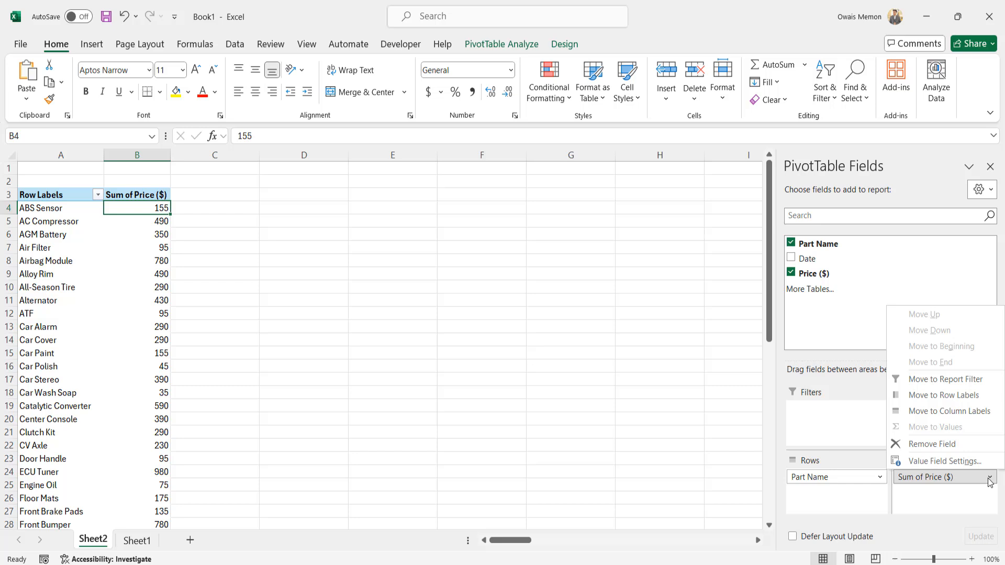
click(930, 463)
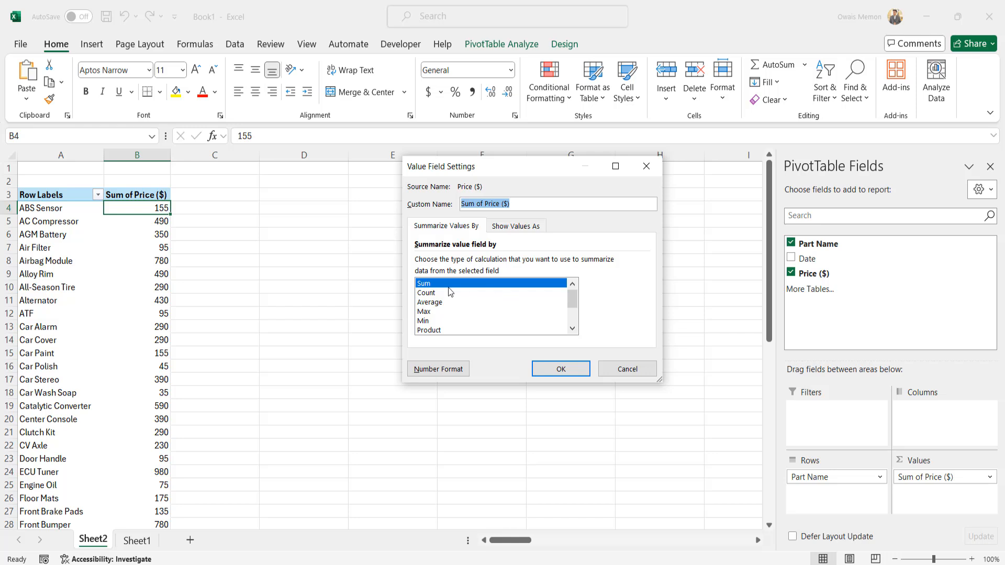
click(427, 295)
click(439, 312)
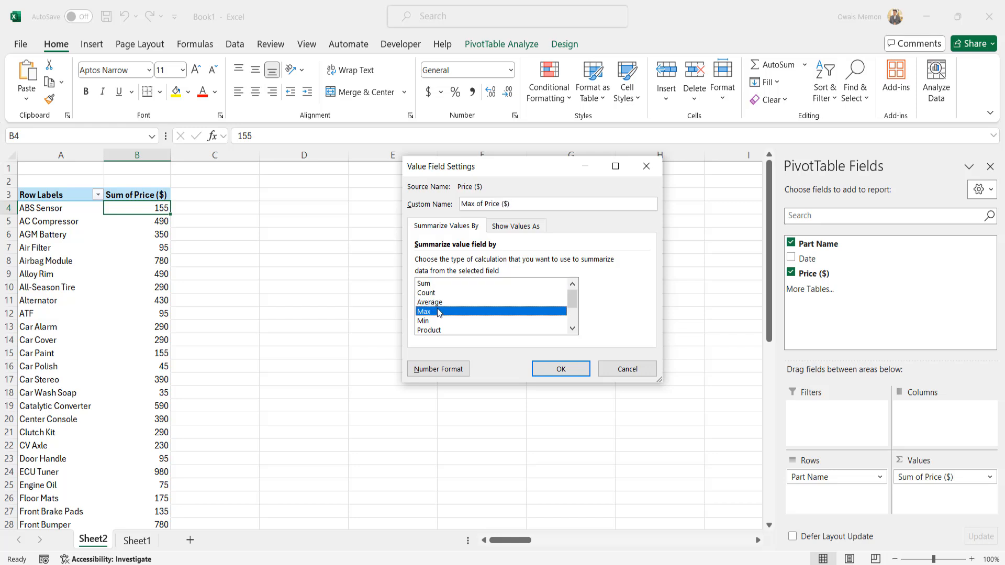
click(443, 321)
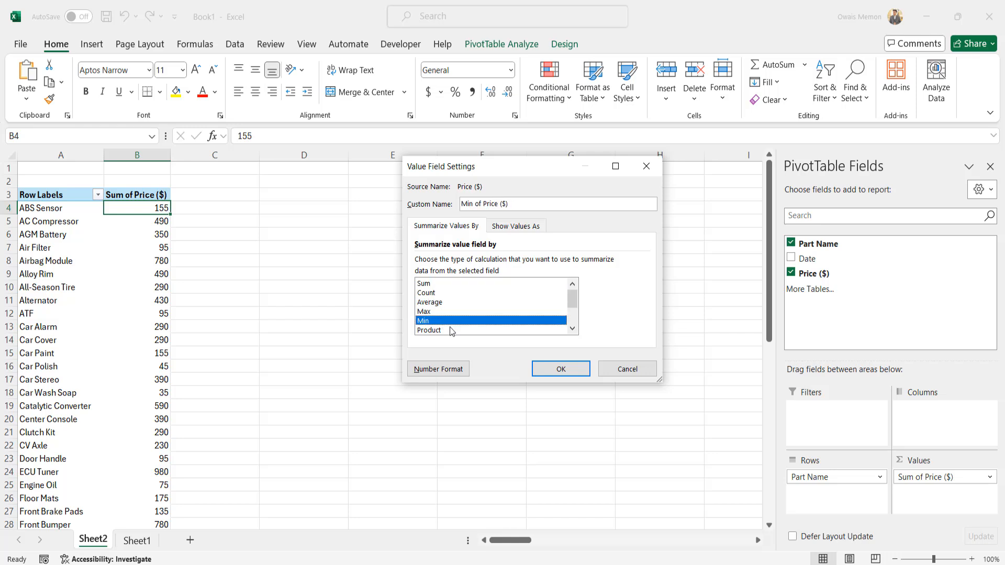
click(548, 330)
mouse_move(574, 307)
mouse_down()
mouse_move(571, 322)
mouse_move(573, 299)
mouse_up()
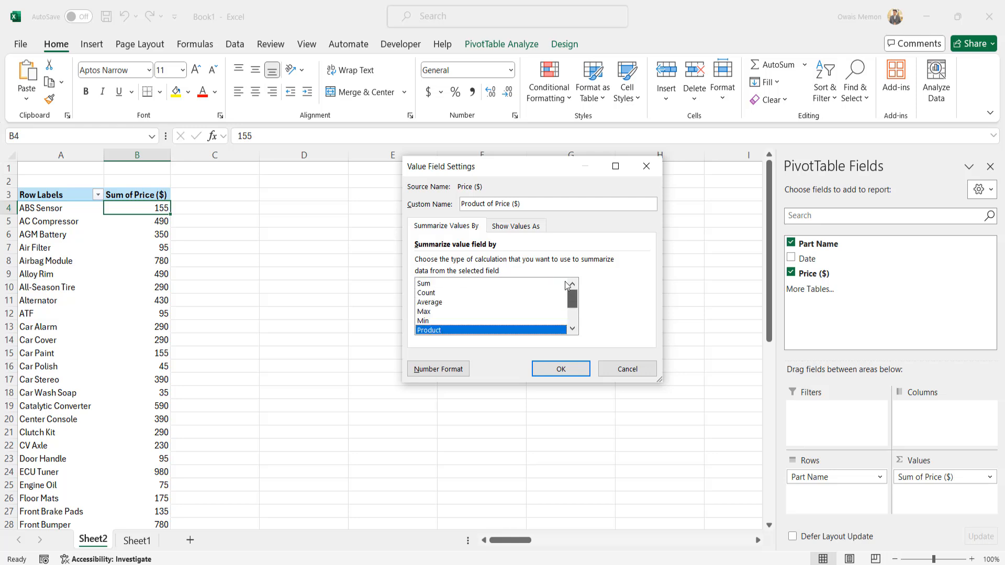
click(443, 302)
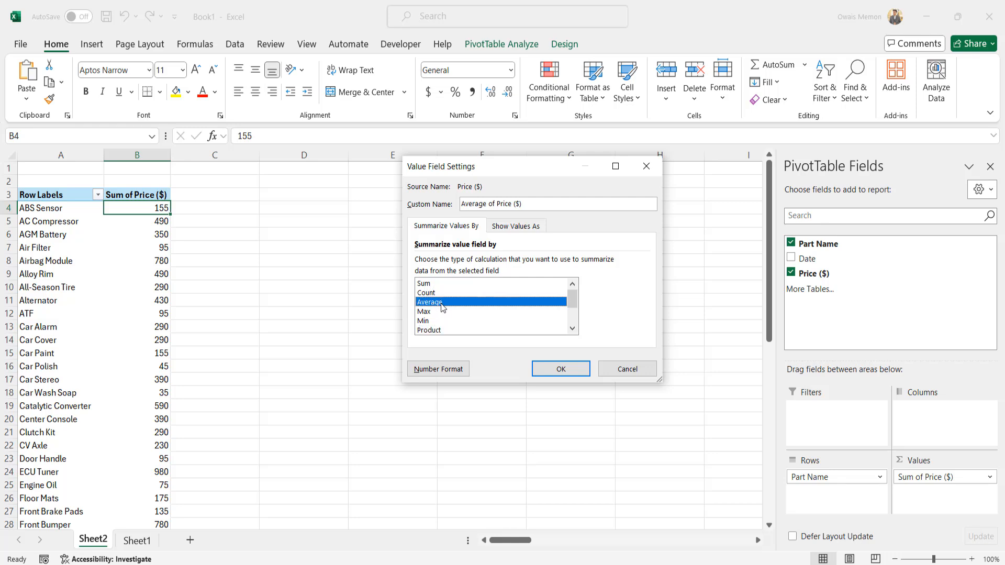
click(561, 369)
click(318, 285)
Review the average prices per part in the PivotTable and glance back at the source data on Sheet1
drag(166, 210, 153, 274)
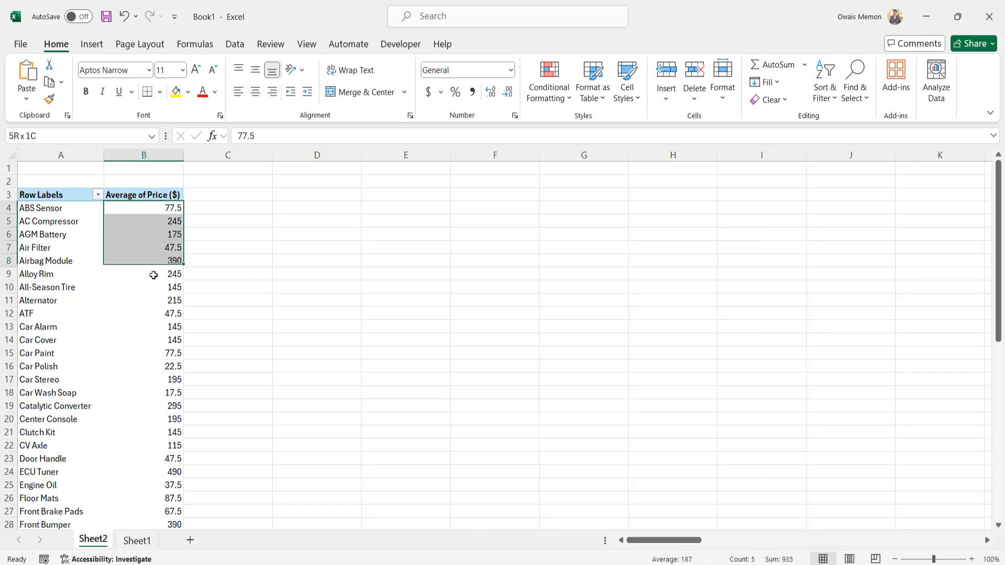
scroll(254, 283, down, 1)
scroll(284, 395, up, 1)
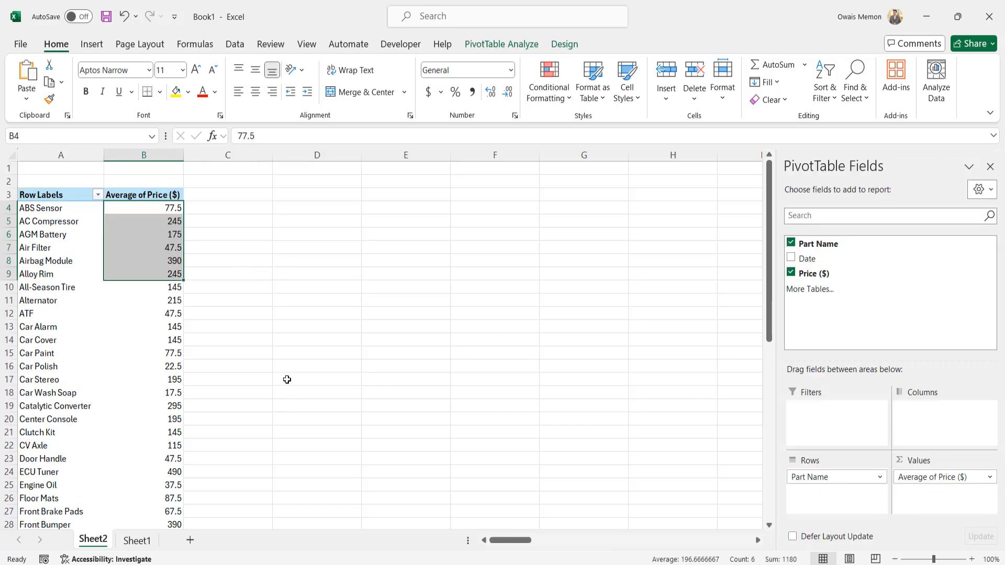
click(144, 545)
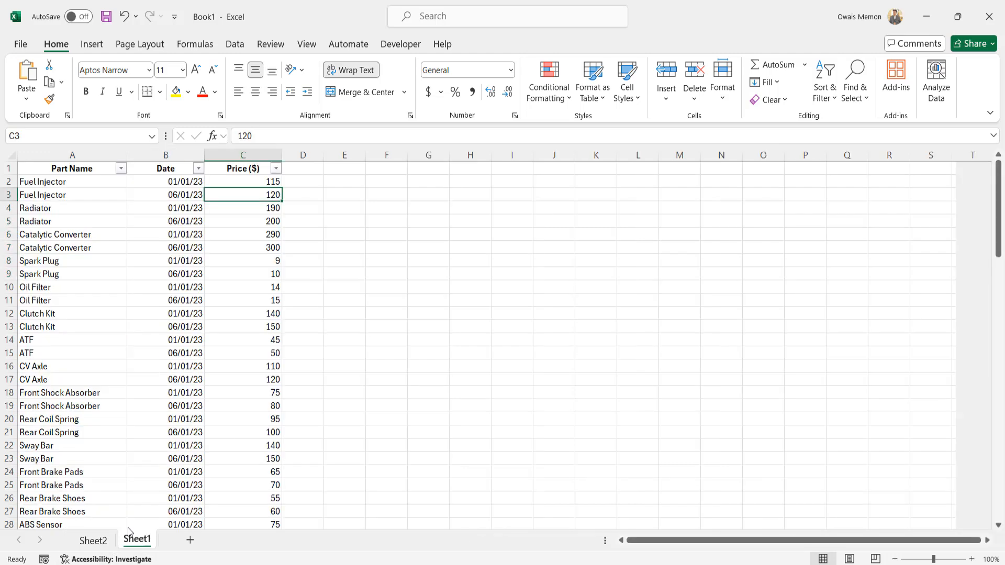
click(74, 544)
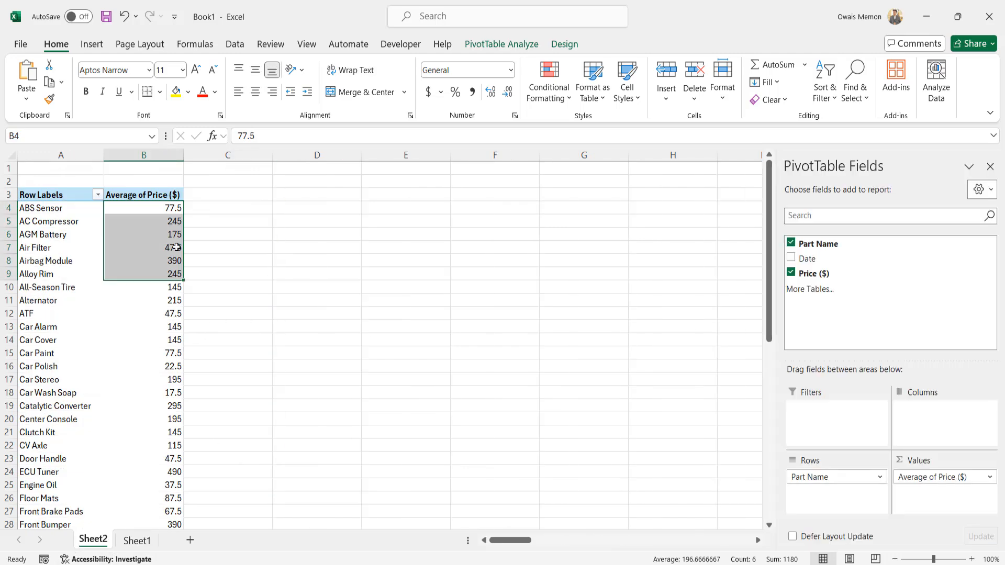
click(155, 222)
click(224, 194)
drag(224, 194, 240, 426)
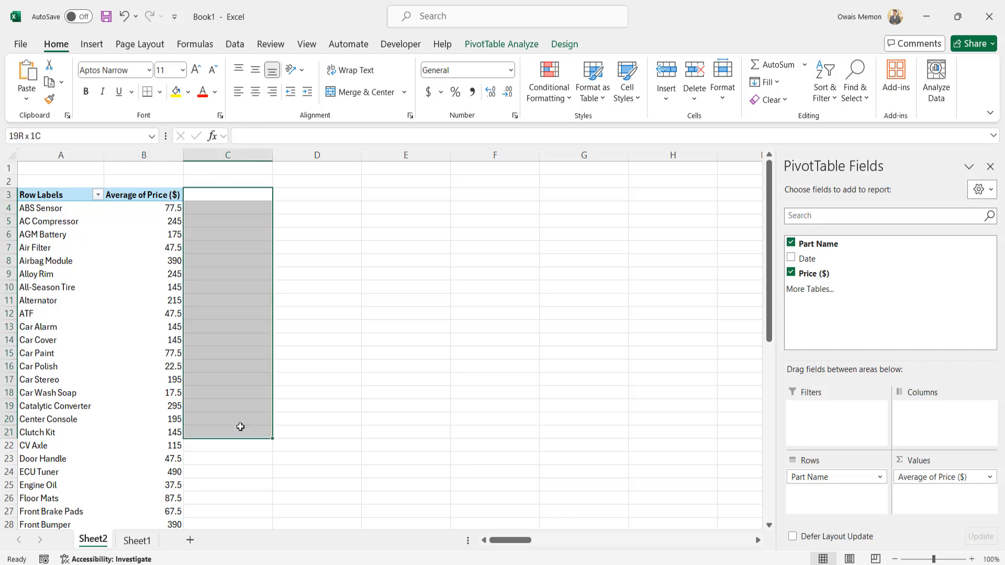
click(157, 222)
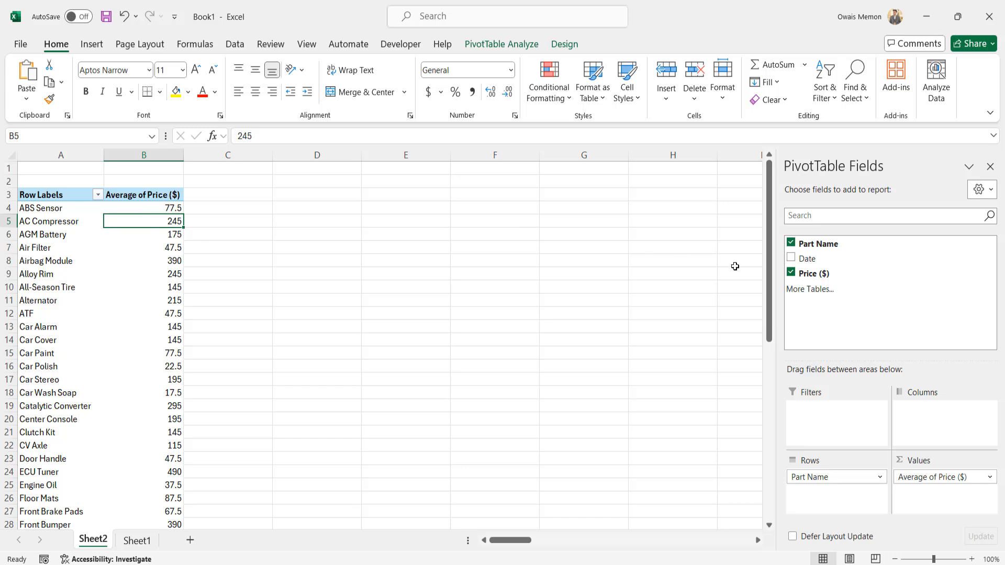
Add the Price ($) field to the PivotTable's Values area a second time, below the average
drag(829, 278, 939, 507)
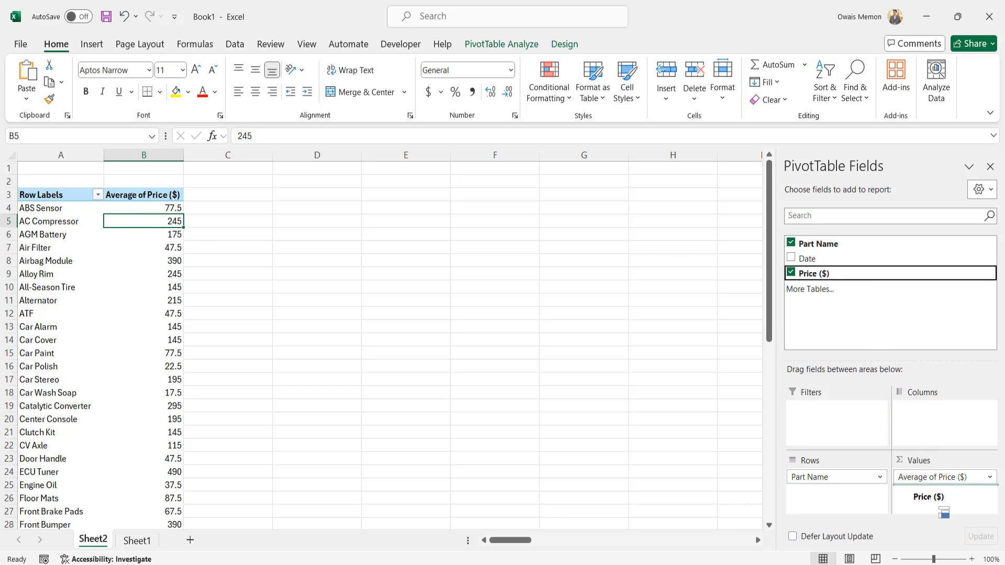
drag(943, 511, 943, 509)
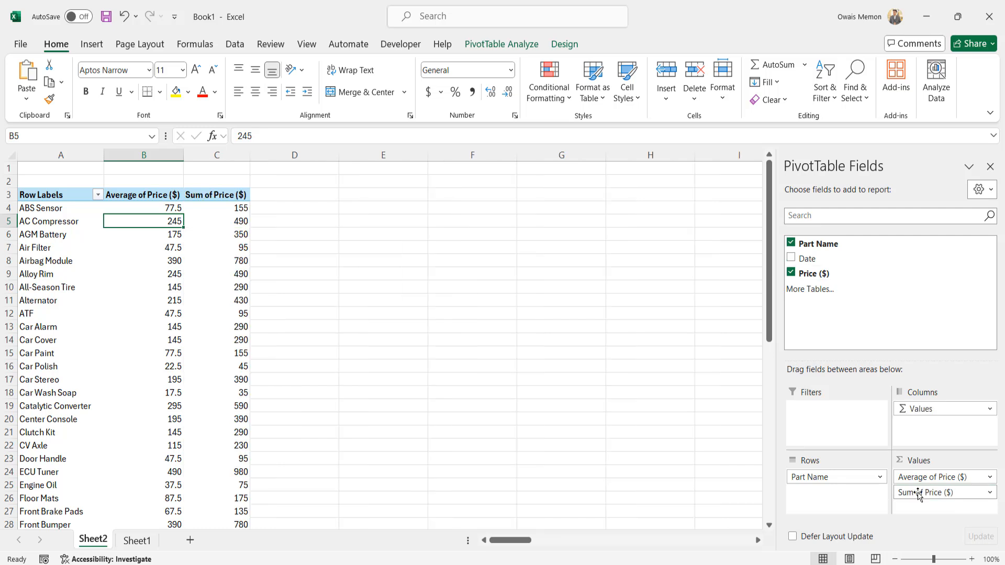
drag(241, 221, 261, 377)
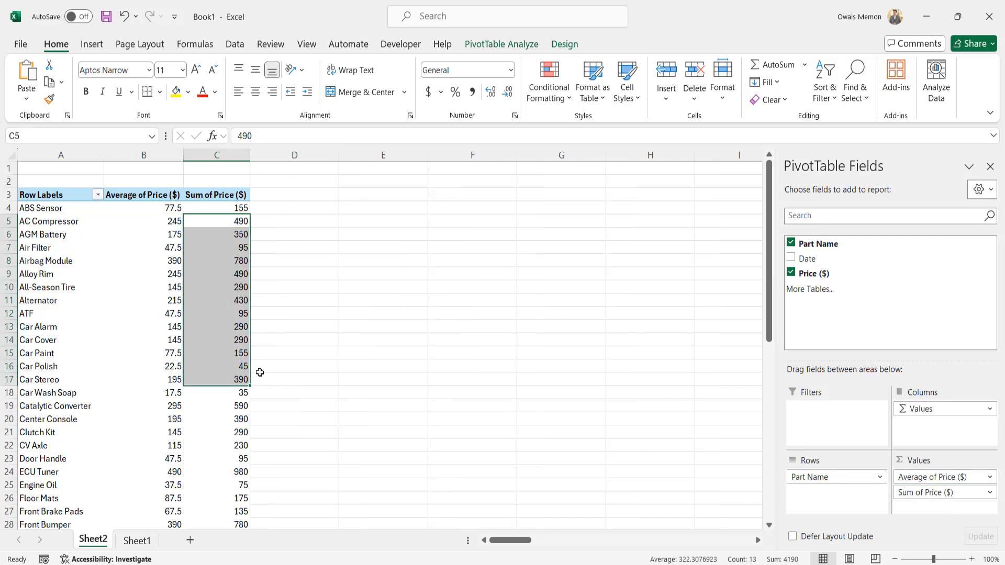
Summarize the second Price ($) value field by Max
click(950, 494)
click(991, 494)
click(992, 493)
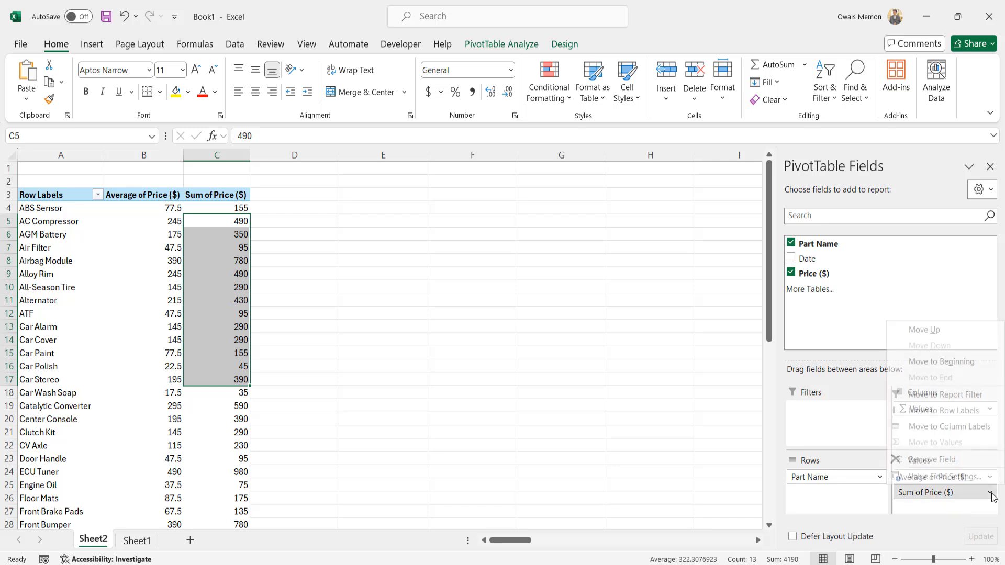
click(966, 477)
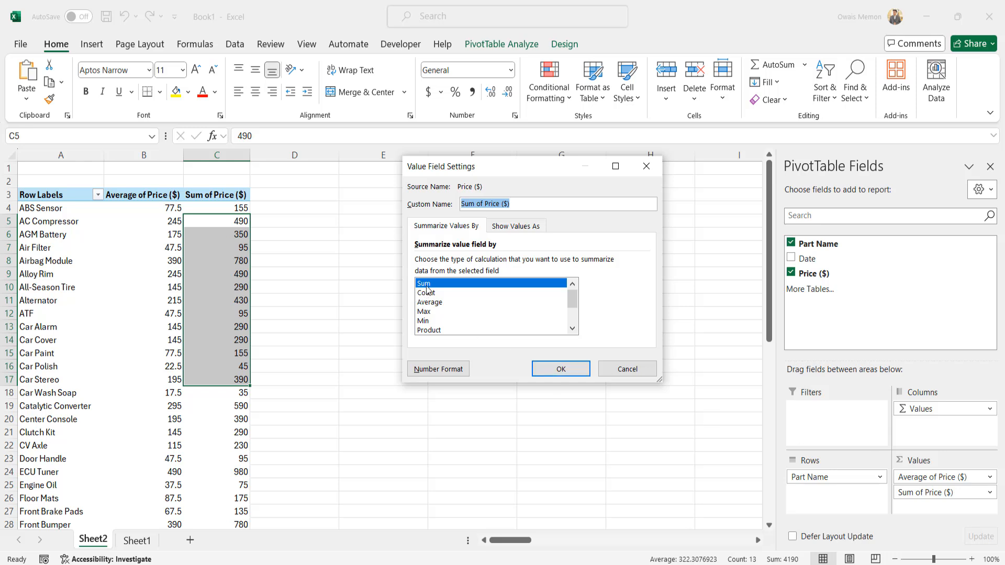
click(438, 312)
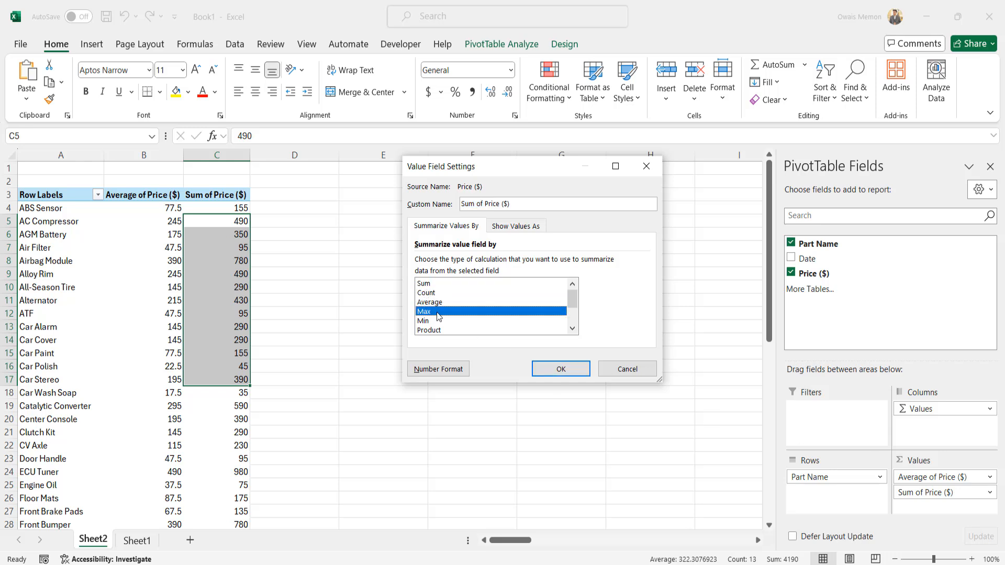
click(561, 368)
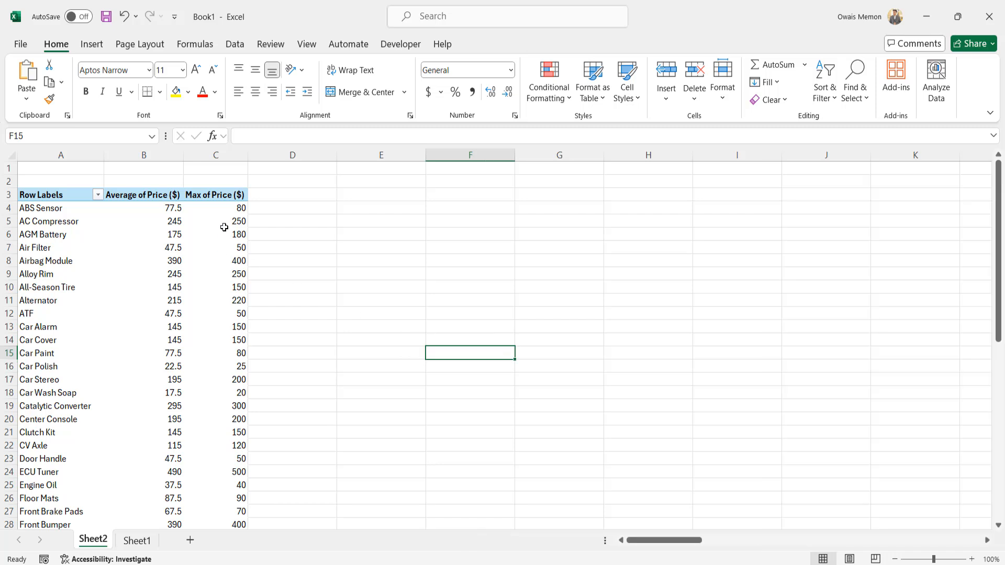
Review the maximum prices against the part names and averages in the PivotTable
drag(230, 207, 233, 393)
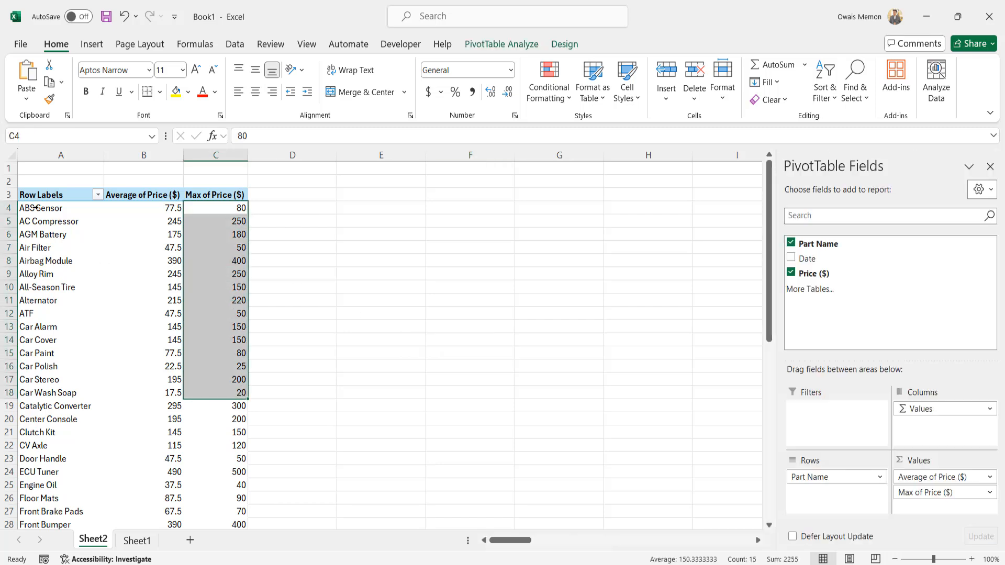
drag(35, 208, 37, 262)
click(106, 291)
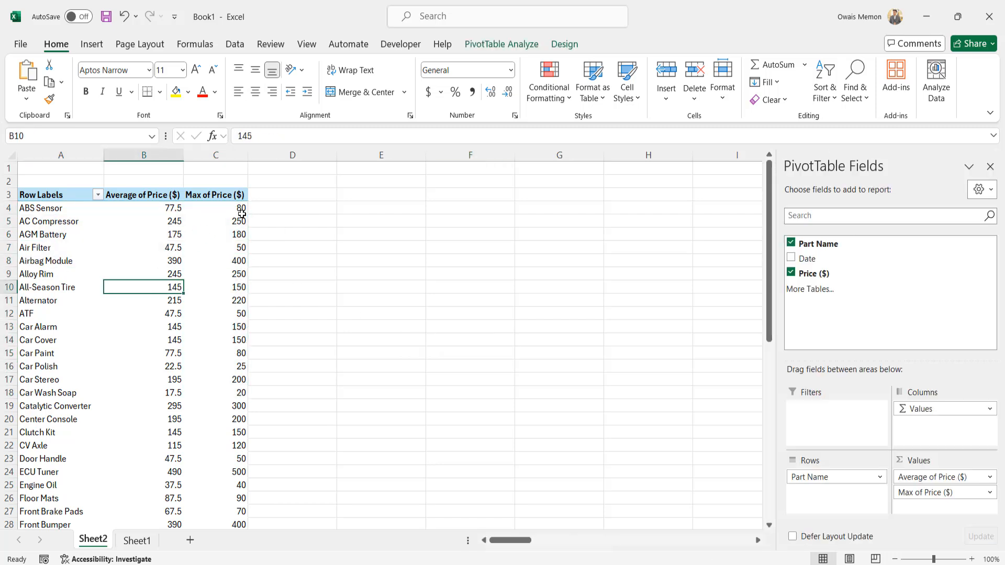
click(287, 211)
click(220, 211)
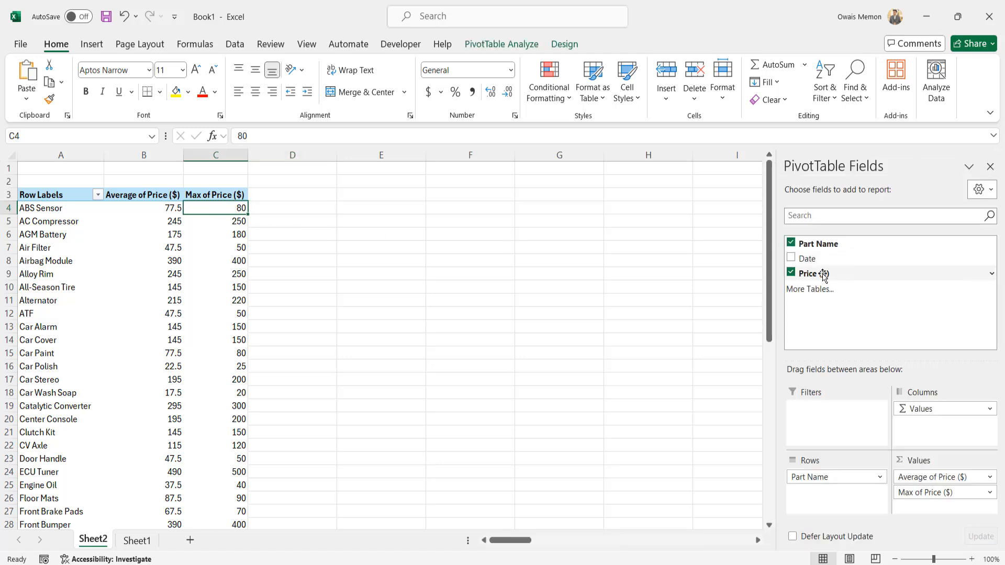
Add the Price ($) field to the Values area a third time and summarize it by Min
drag(824, 276, 924, 504)
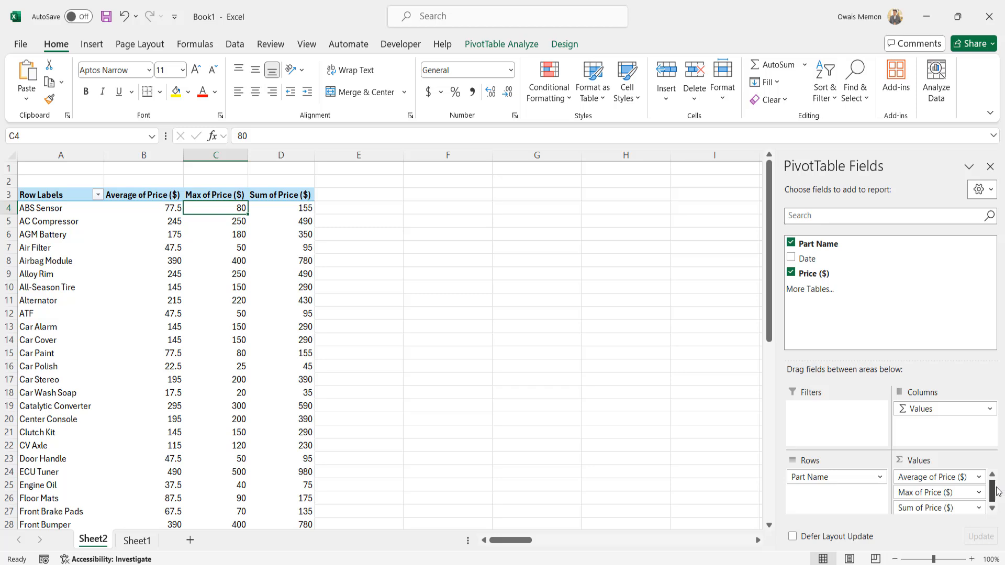
click(980, 508)
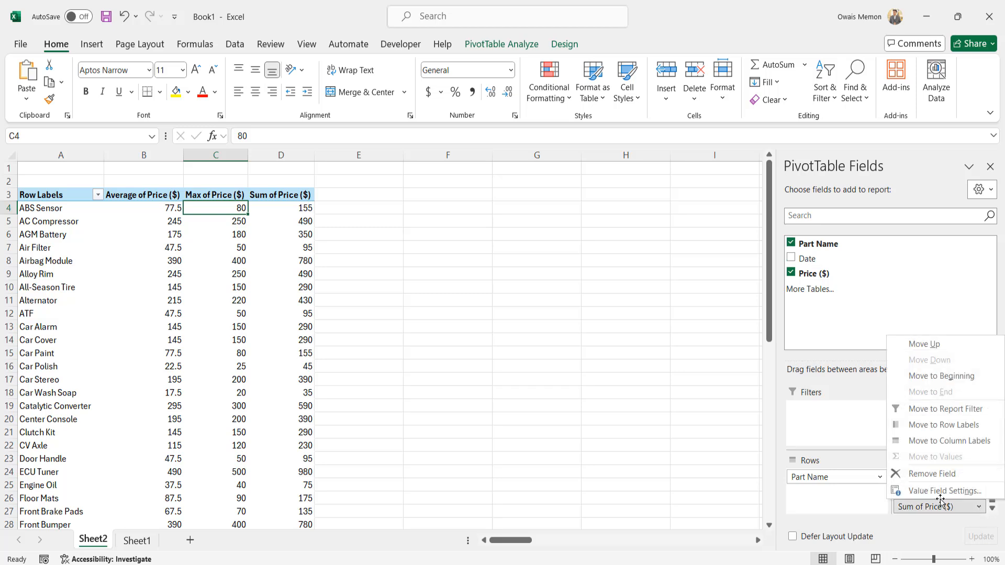
click(933, 492)
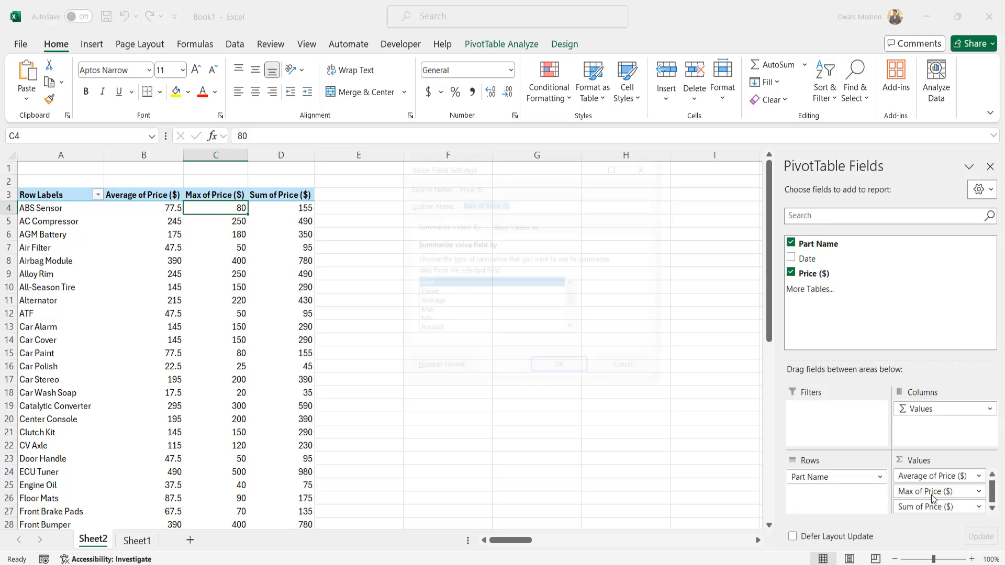
click(423, 321)
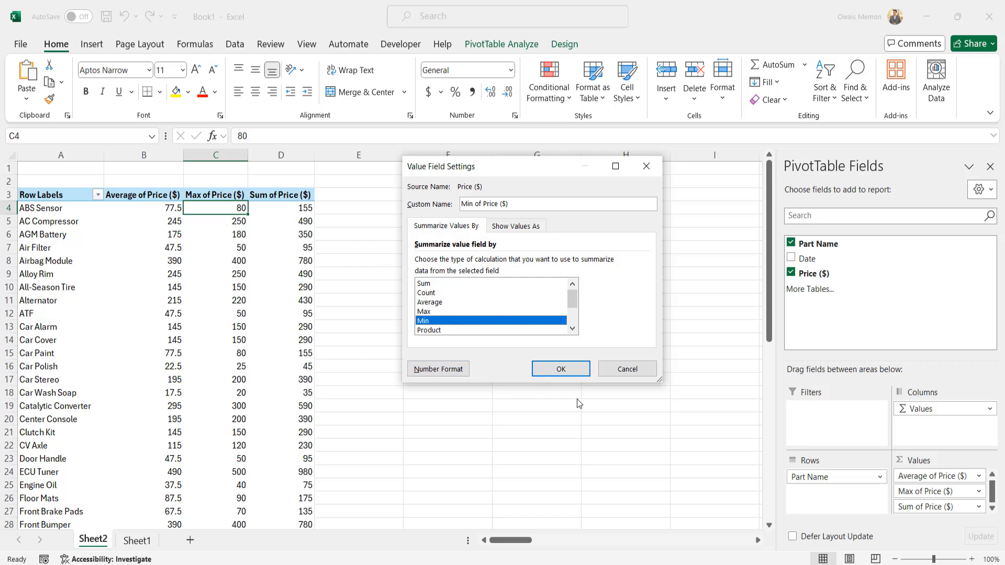
click(561, 367)
click(585, 366)
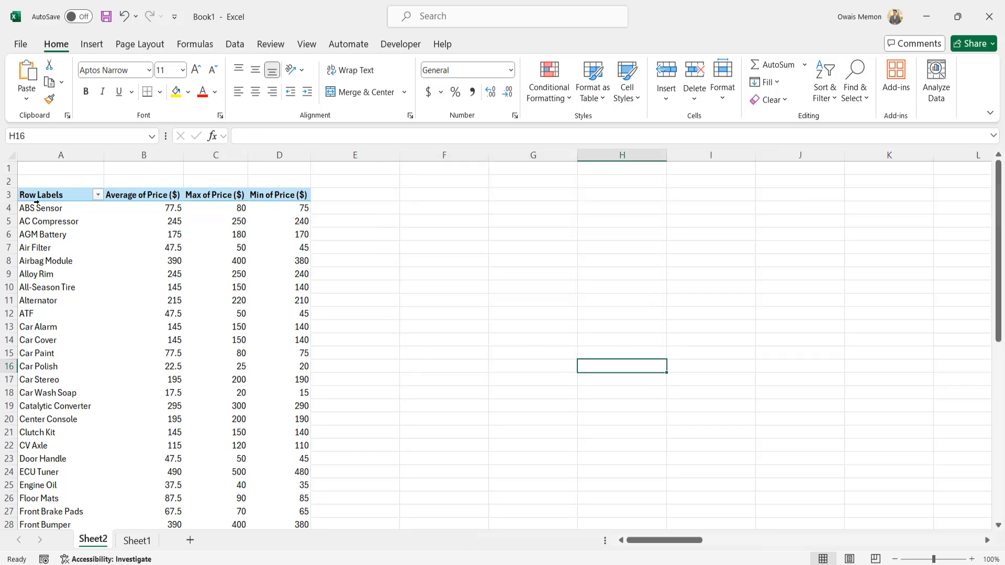
Compare the minimum, maximum and average prices of the ABS Sensor in the PivotTable
click(56, 211)
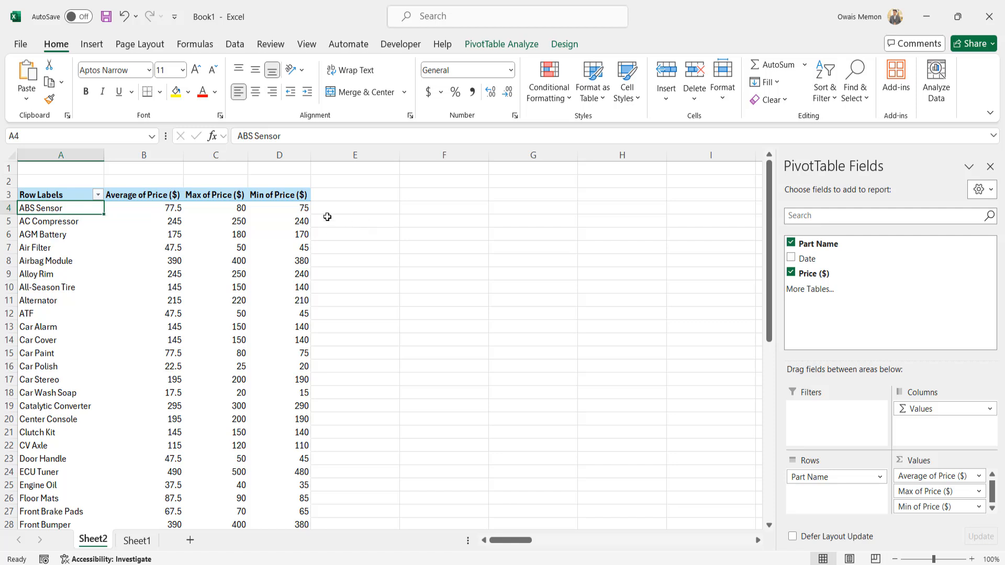
click(288, 211)
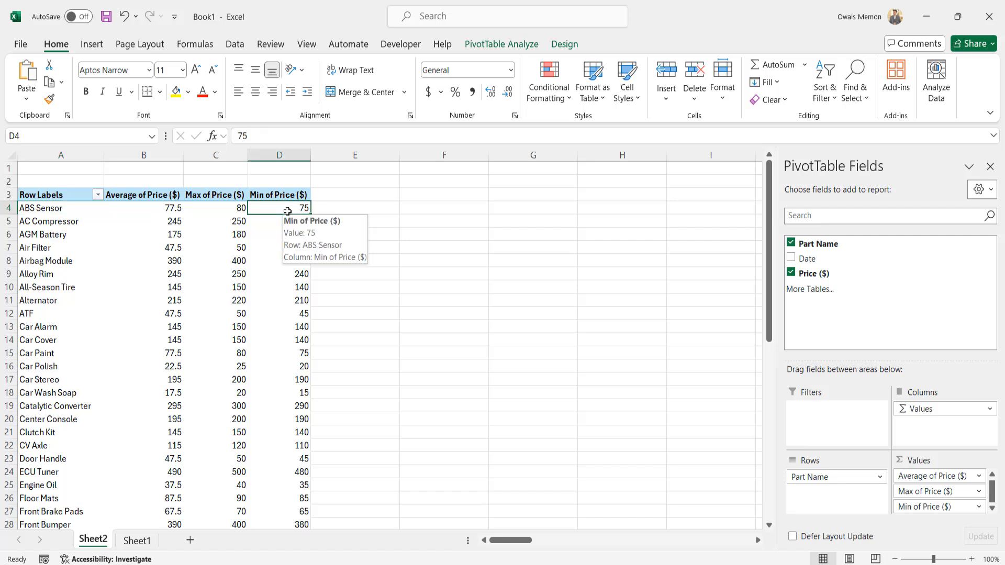
click(211, 210)
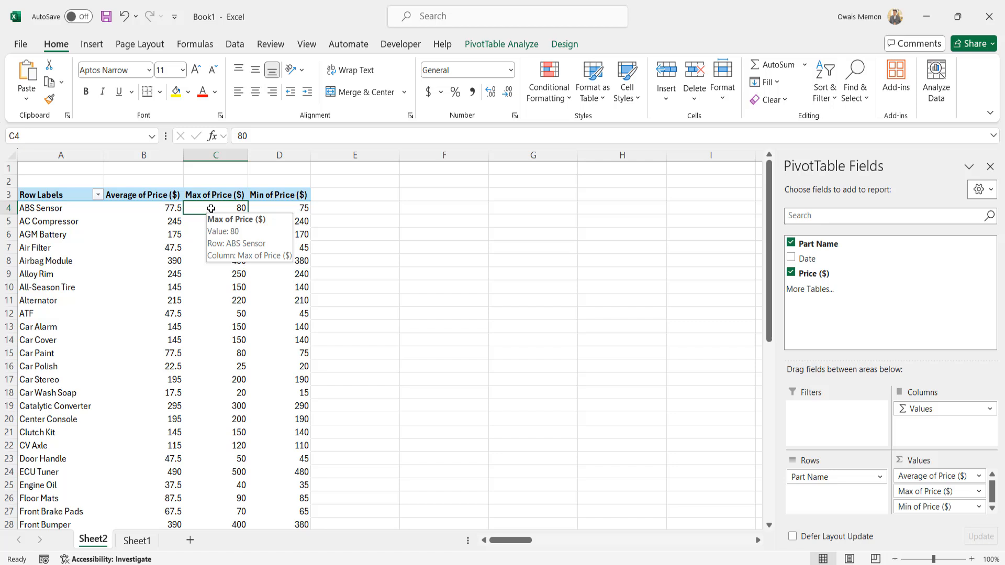
click(171, 207)
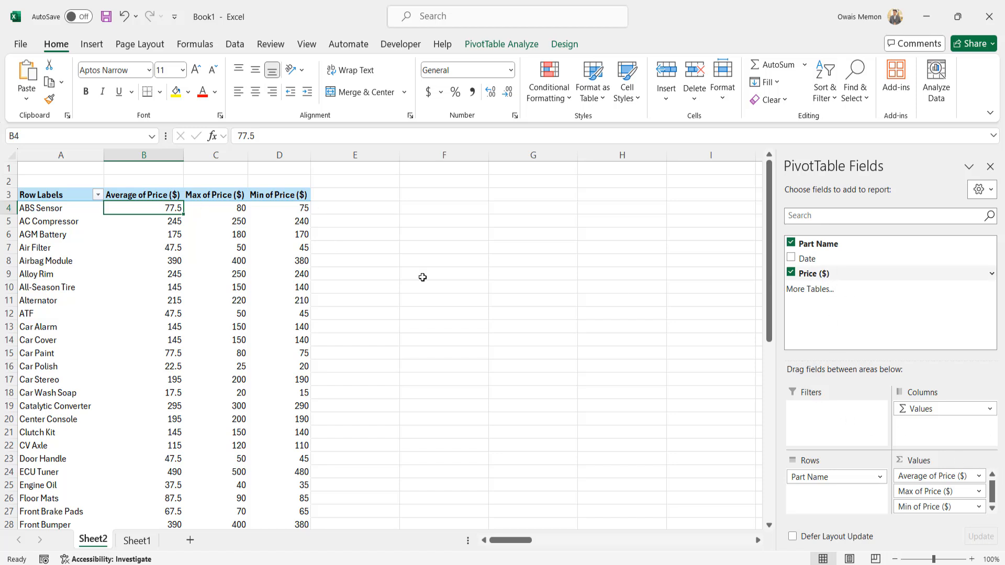
click(255, 262)
Check the repeated Fuel Injector entries in the source data on Sheet1
click(137, 541)
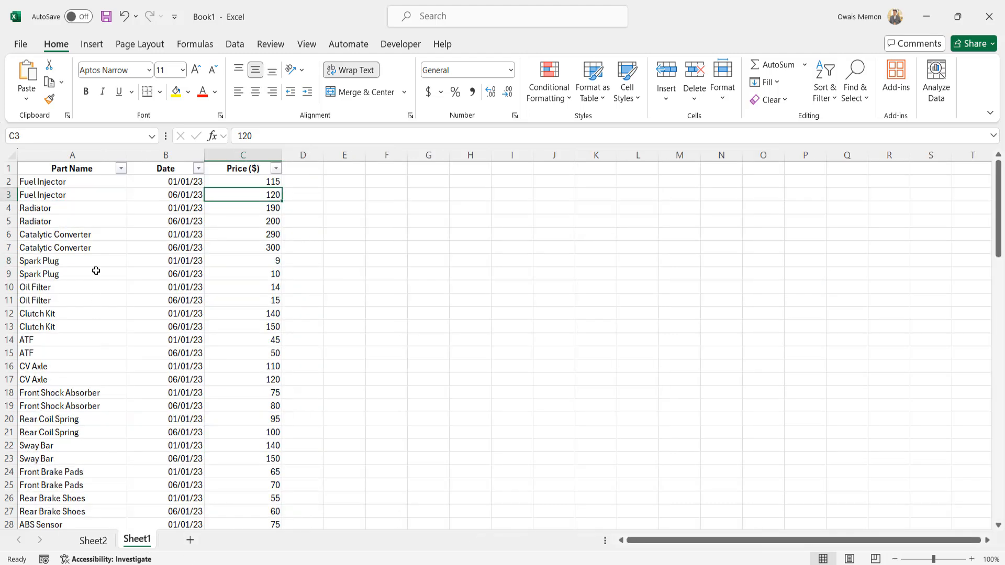
drag(74, 180, 74, 197)
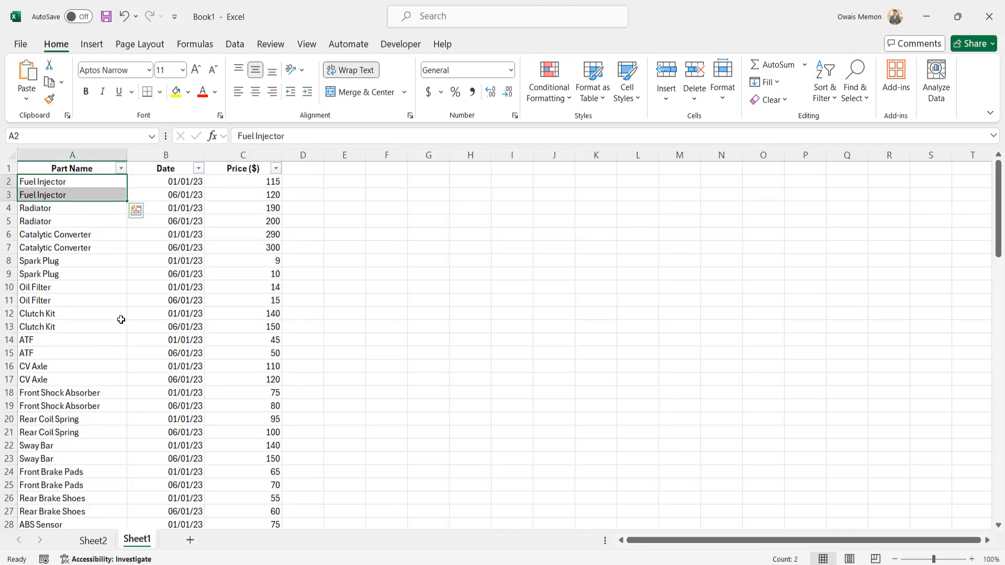
click(62, 182)
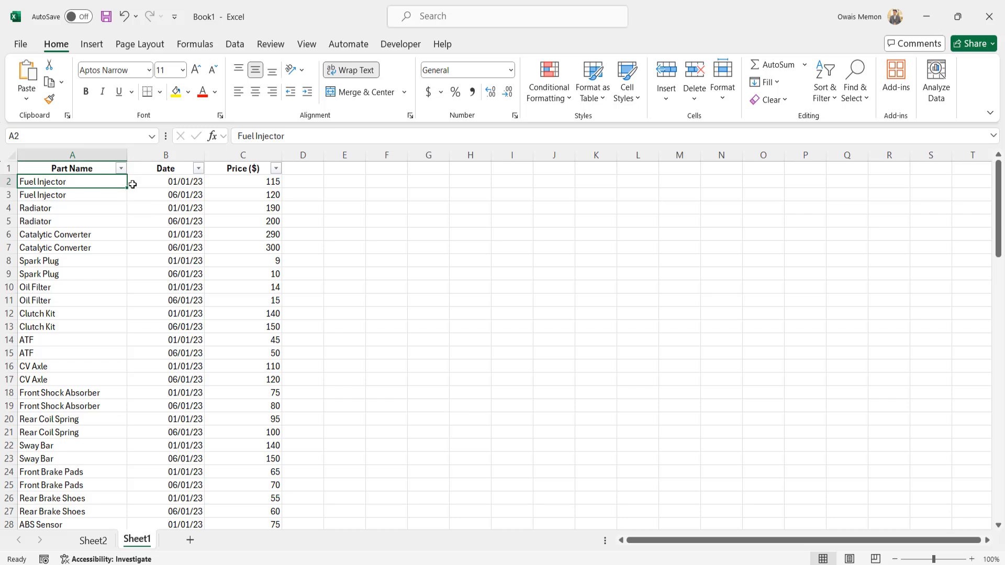
drag(93, 181, 93, 195)
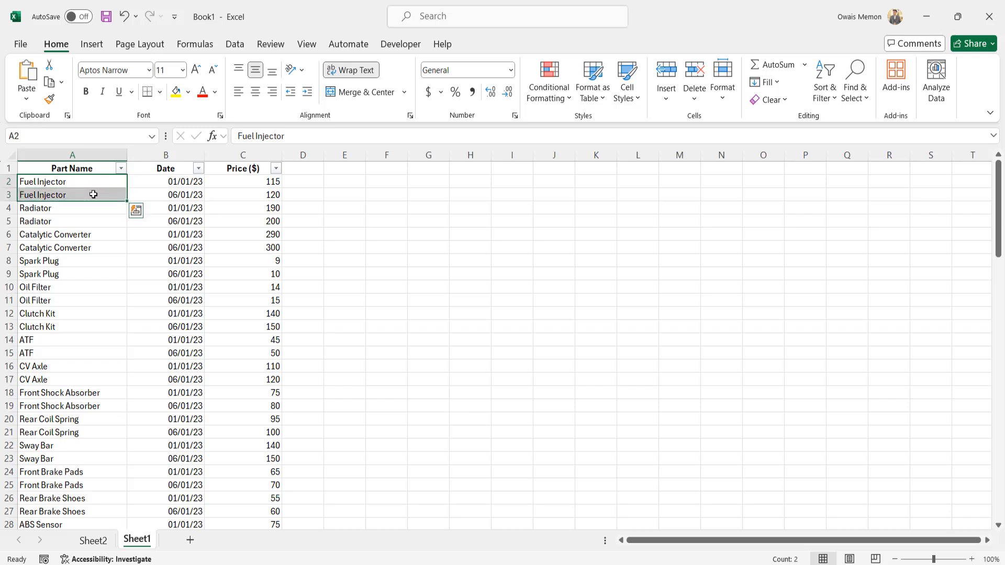
click(93, 194)
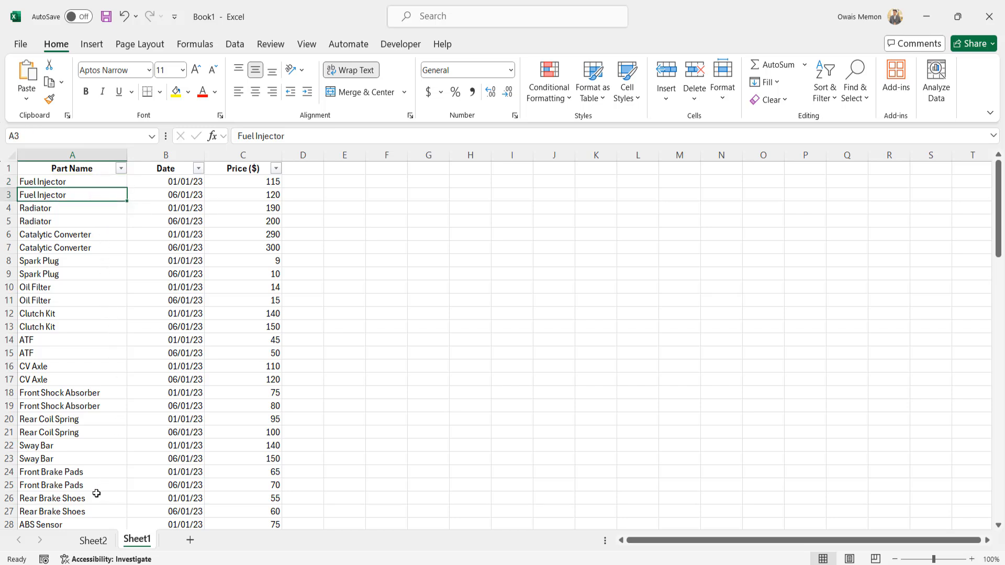
Add the Price ($) field to the Values area of the Sheet2 PivotTable a fourth time and summarize it by Count
click(89, 541)
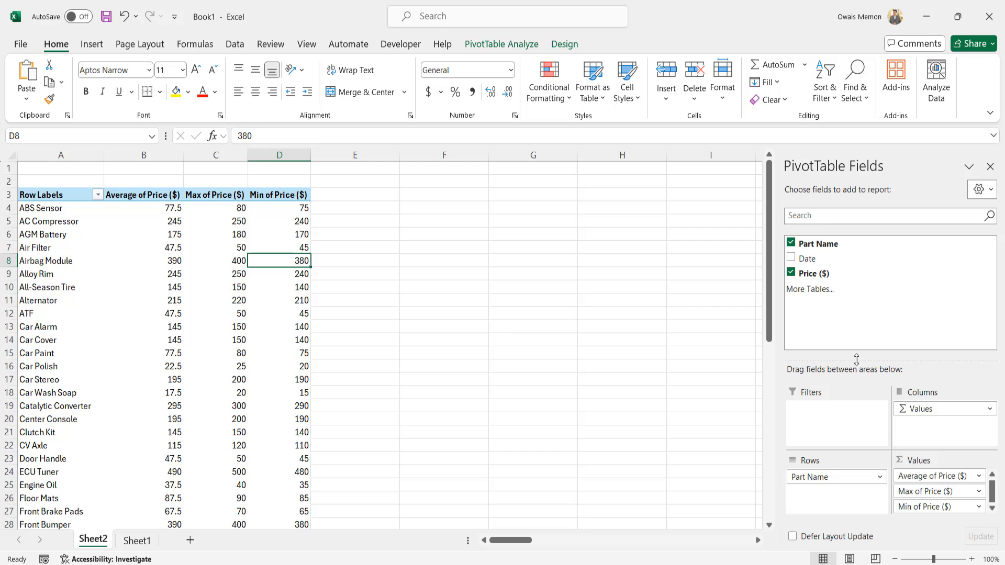
drag(857, 359, 856, 321)
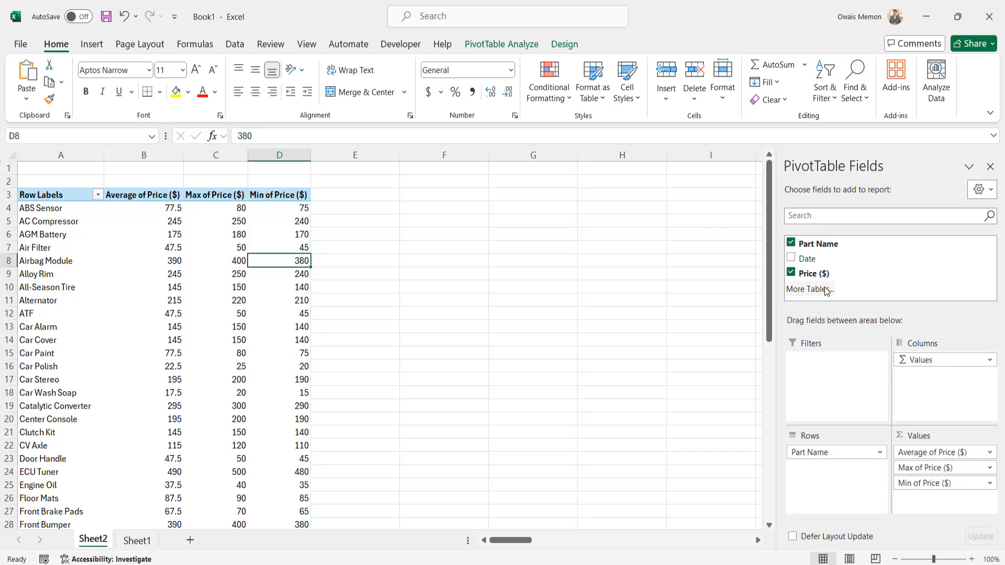
drag(801, 272, 964, 508)
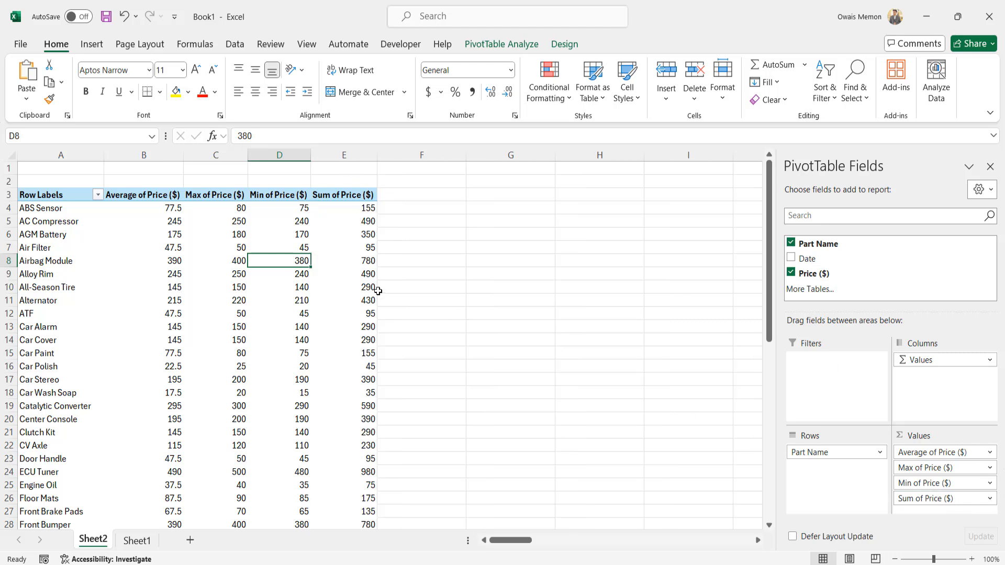
click(990, 499)
click(948, 484)
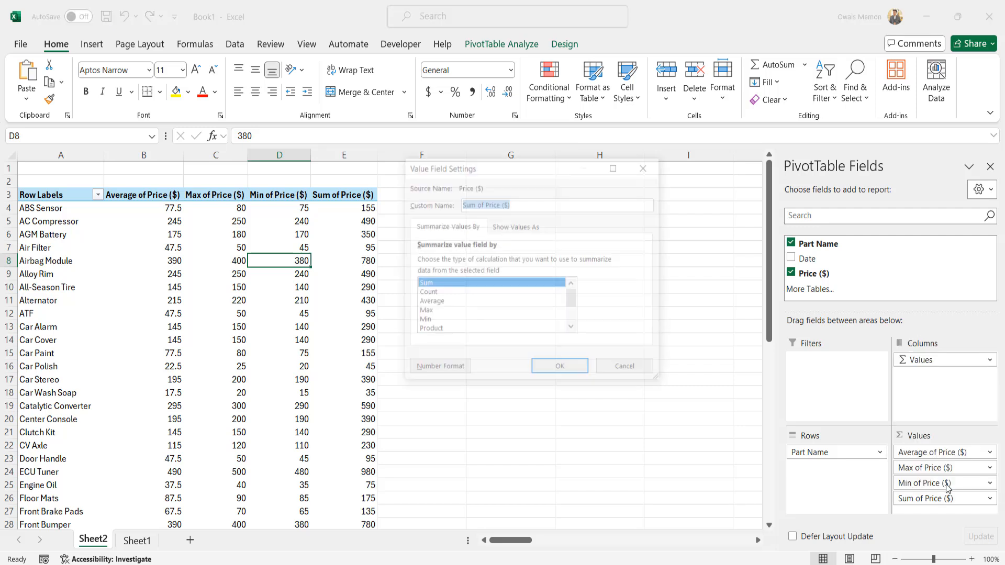
click(429, 294)
click(561, 369)
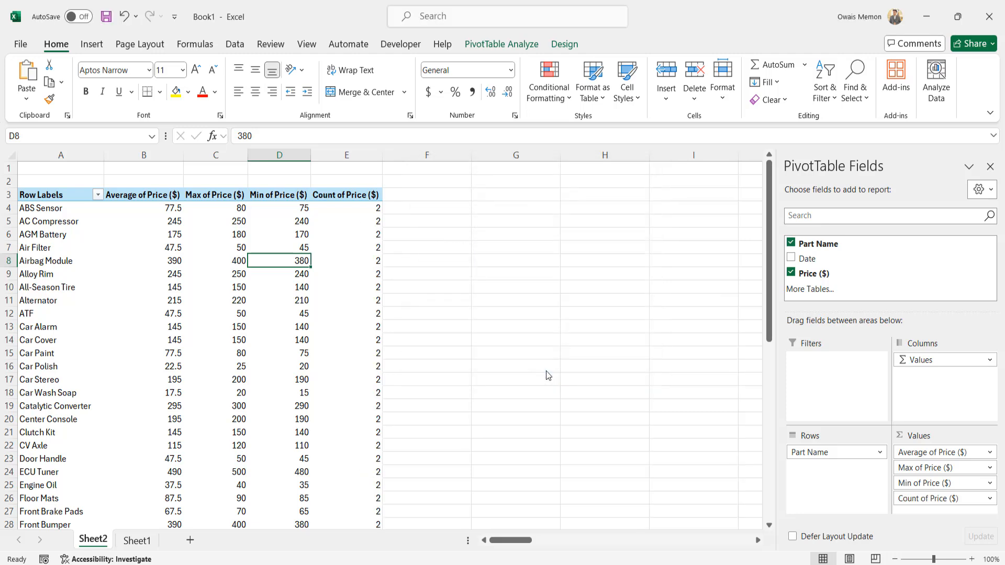
Compare the price counts in the PivotTable with the dated Steering Pump entries on Sheet1
click(514, 363)
scroll(463, 353, down, 15)
scroll(463, 352, up, 8)
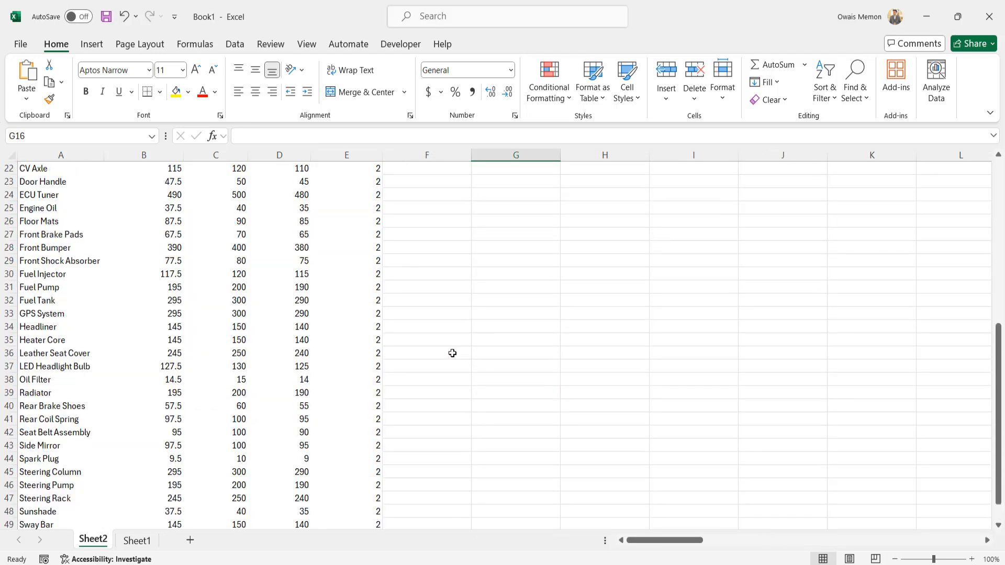
click(115, 545)
scroll(101, 330, down, 6)
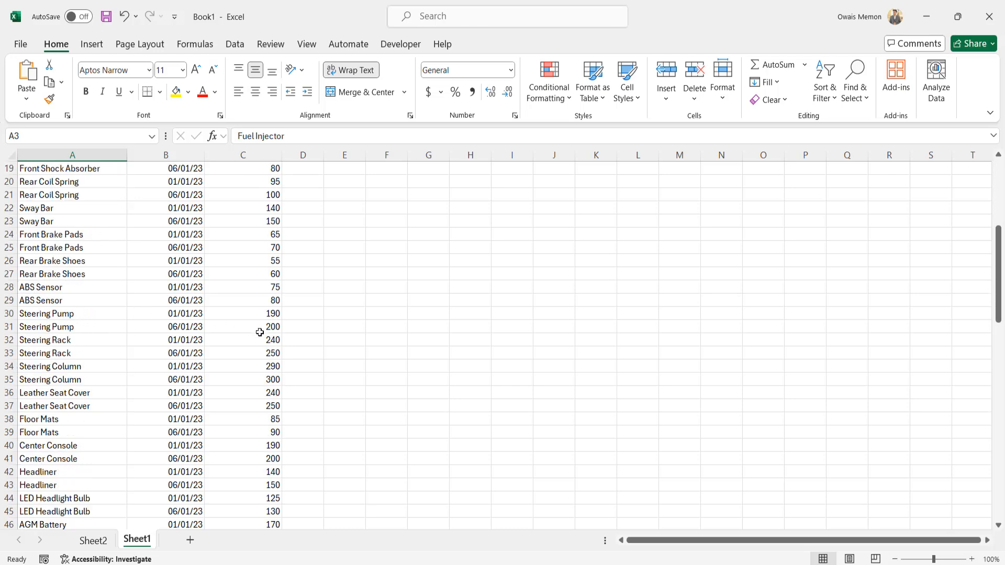
click(144, 312)
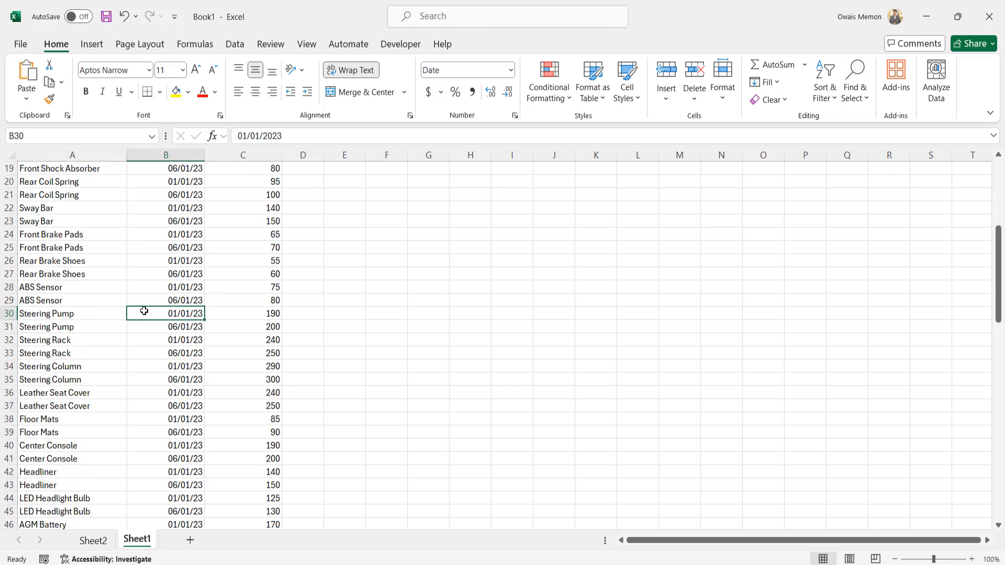
click(171, 325)
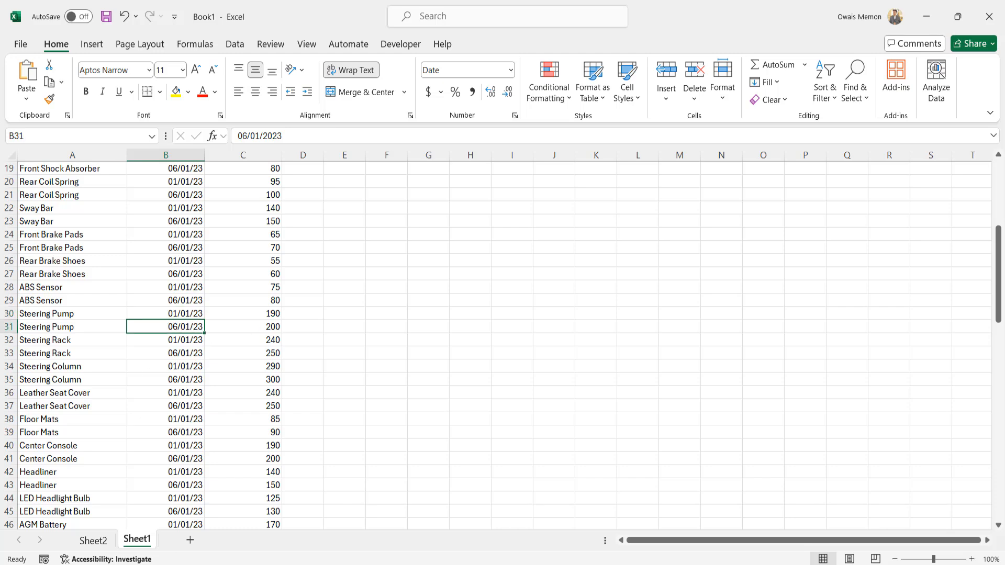
Review the Count of Price ($) column in the Sheet2 PivotTable down to the Grand Total row
click(93, 541)
scroll(343, 322, up, 7)
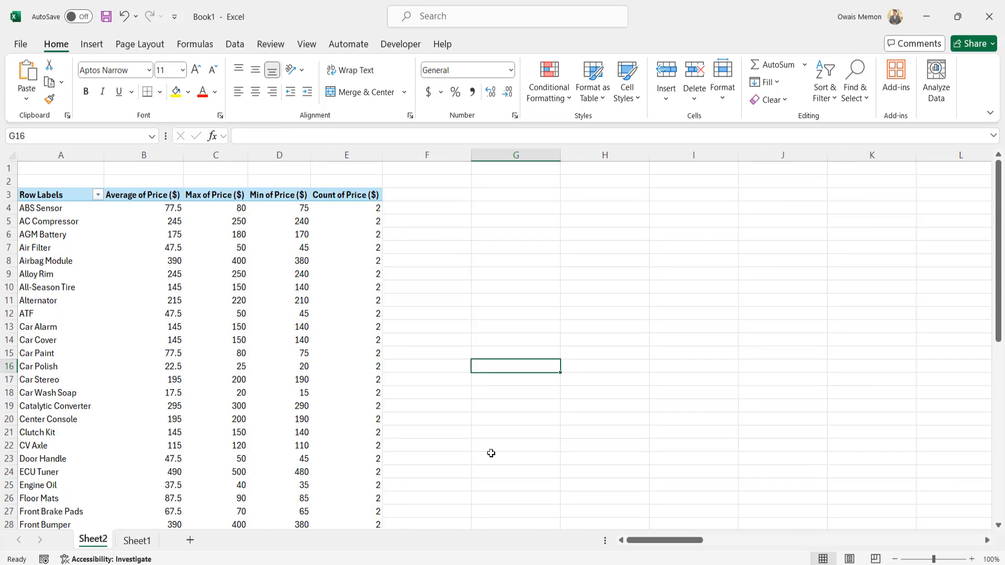
click(346, 257)
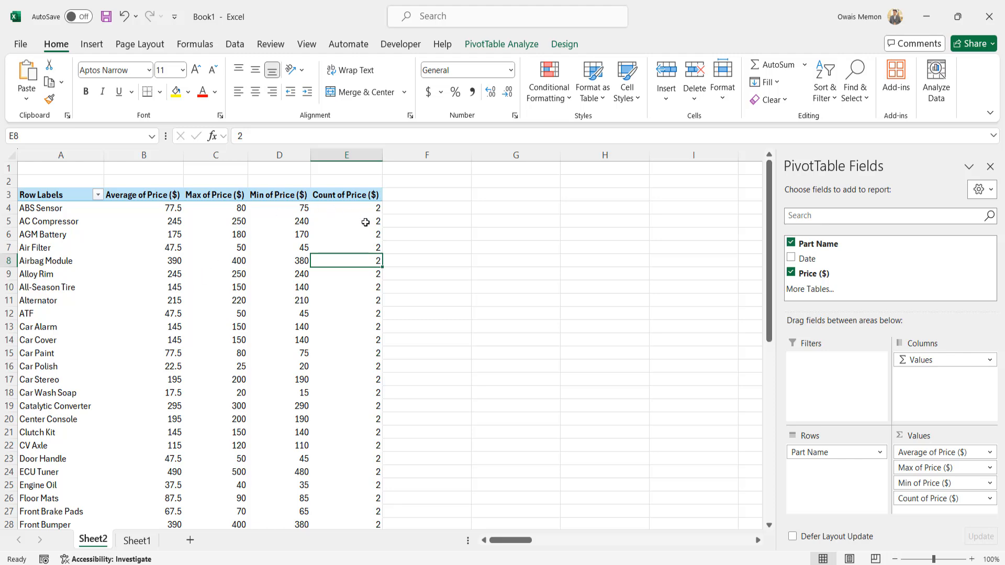
scroll(392, 431, down, 8)
scroll(384, 461, down, 4)
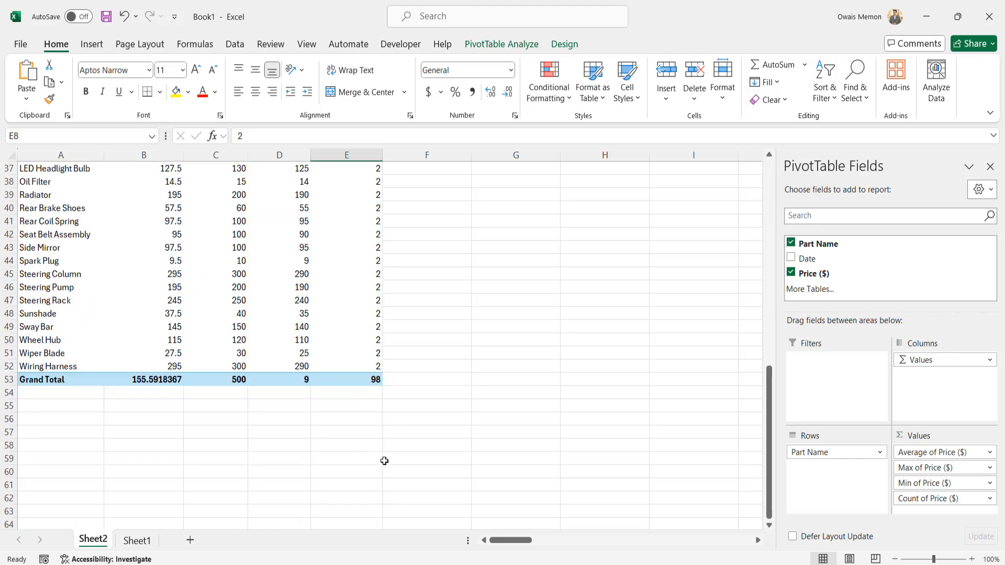
scroll(384, 461, up, 12)
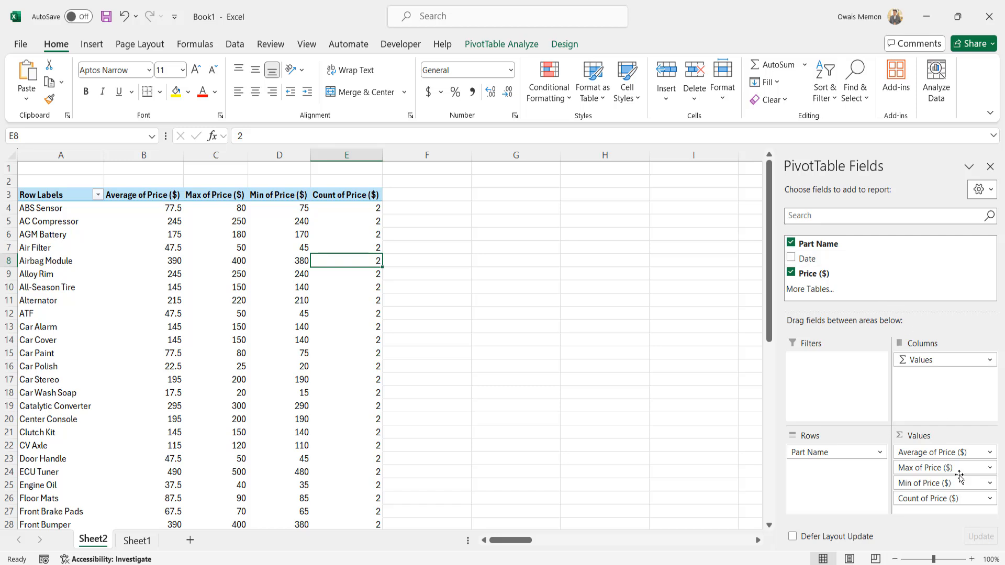
click(991, 499)
click(937, 480)
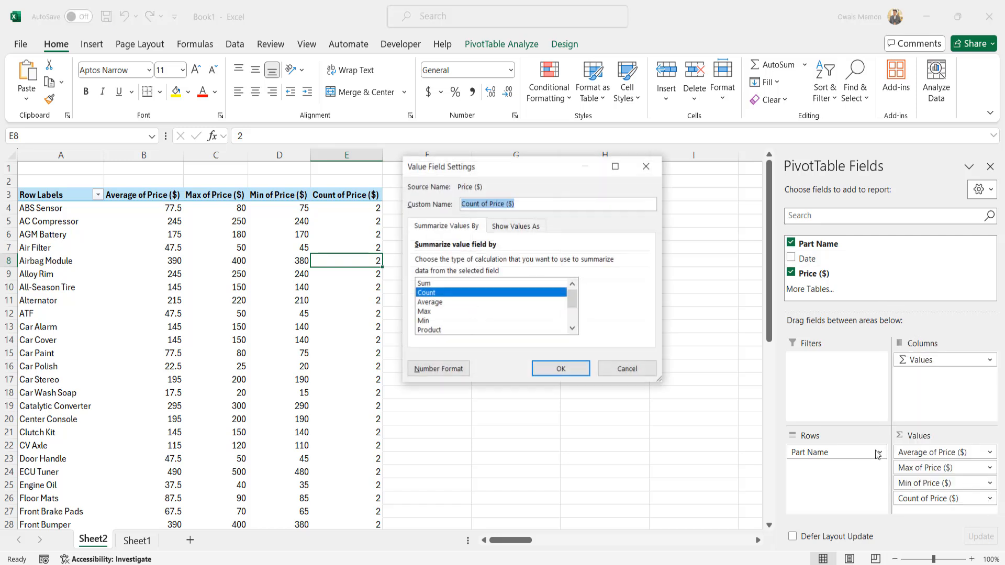
click(628, 369)
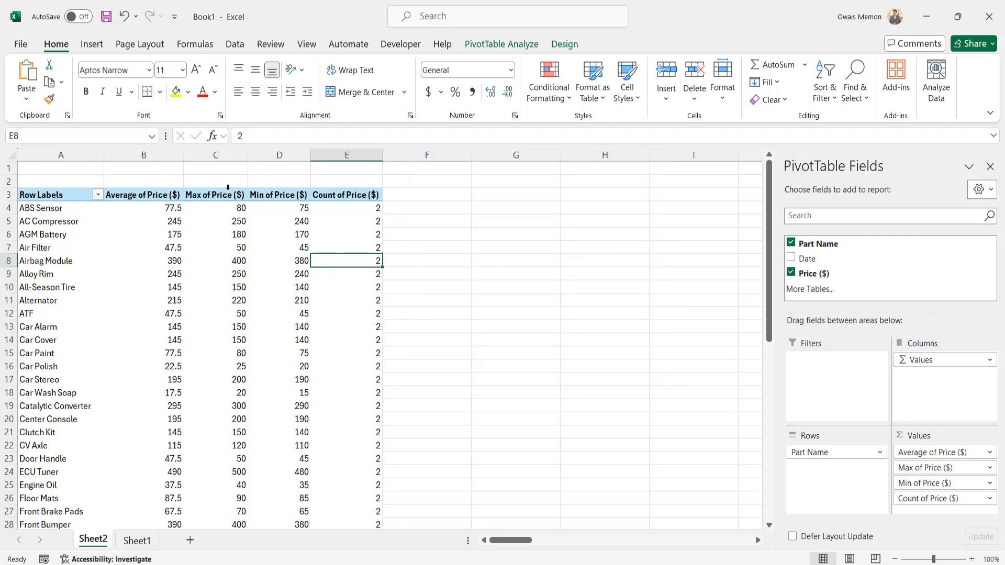
Add the Price ($) field to the Values area a fifth time and summarize it by StdDev
click(162, 209)
mouse_move(312, 222)
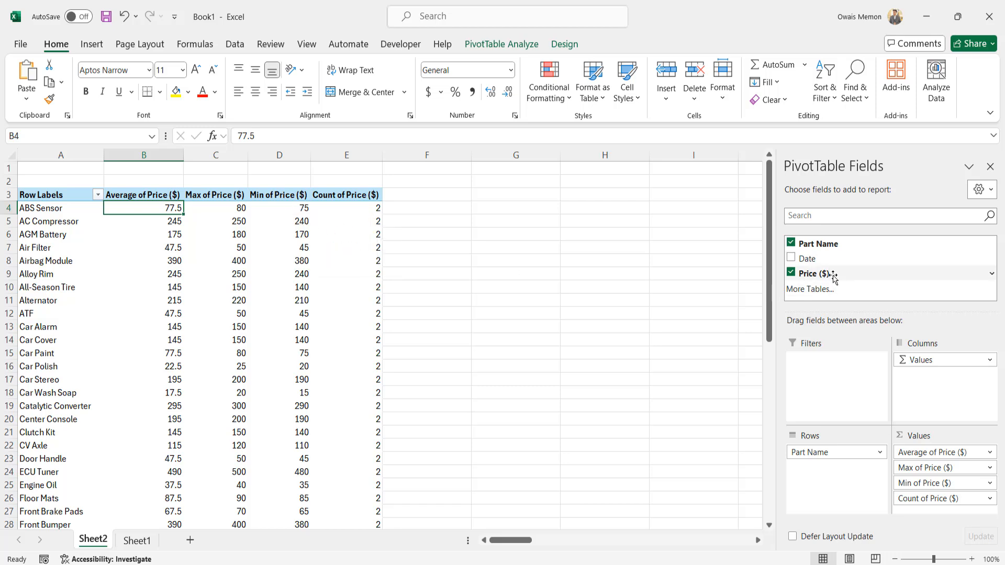
drag(834, 278, 922, 506)
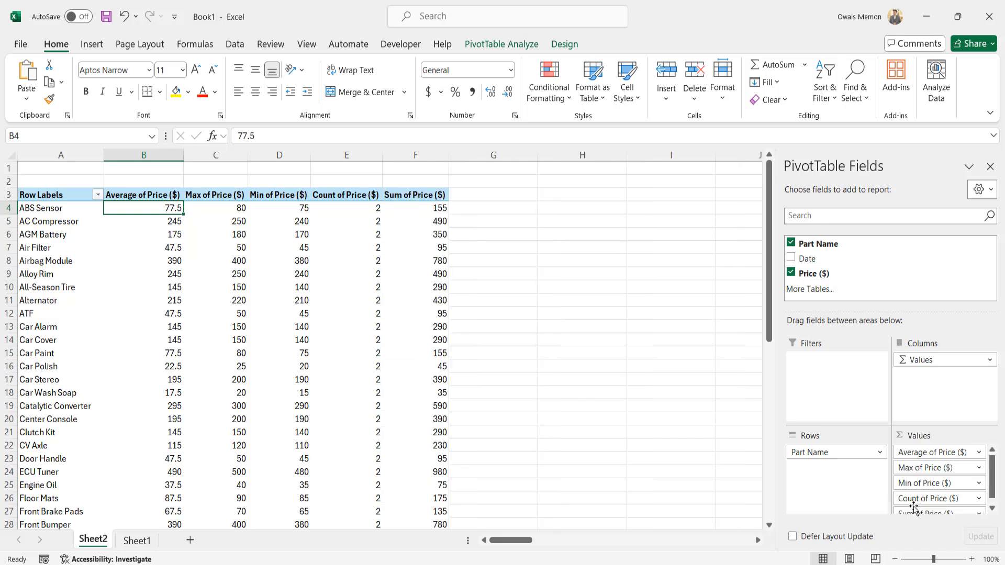
scroll(974, 469, down, 1)
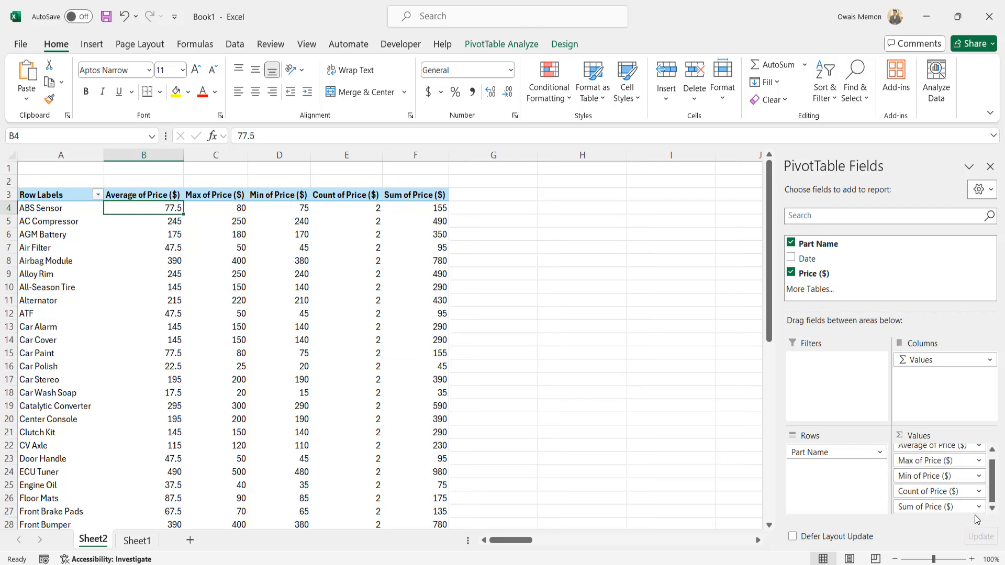
click(978, 508)
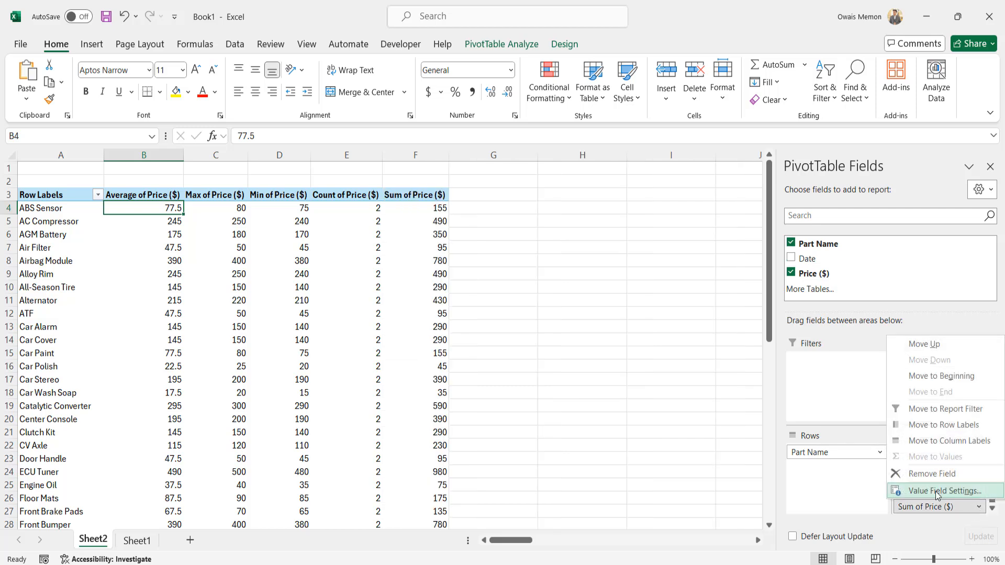
click(937, 492)
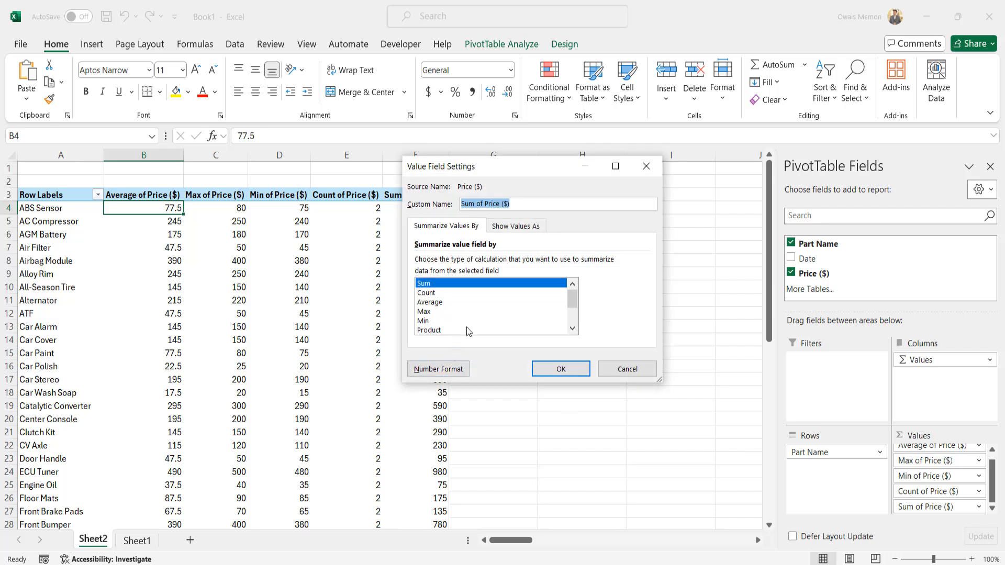
drag(574, 303, 574, 312)
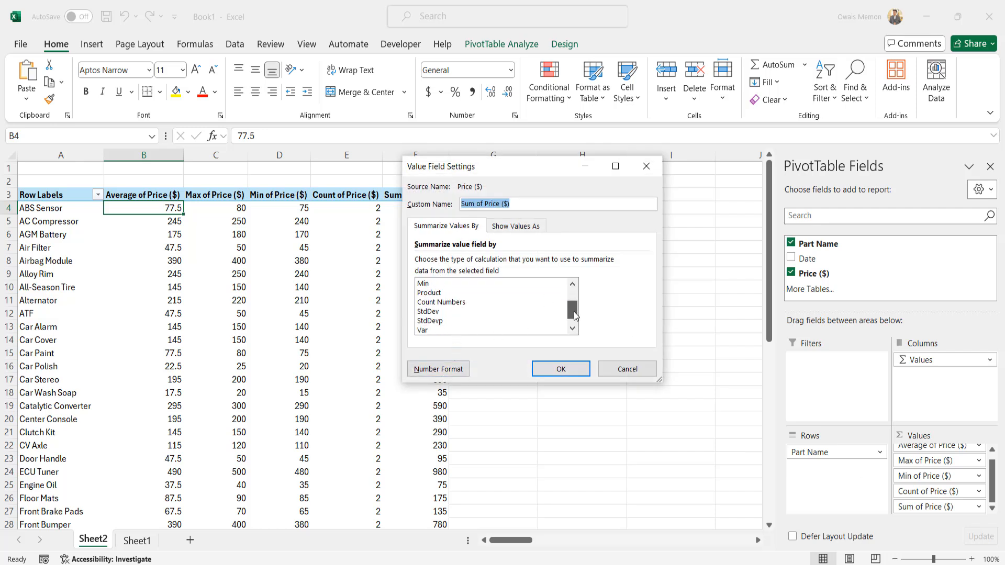
click(461, 312)
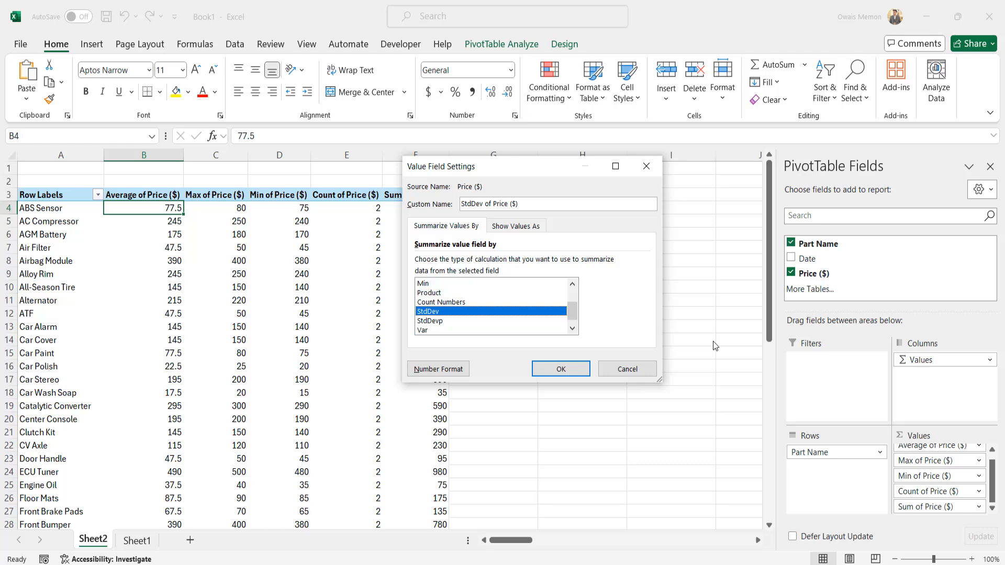
click(561, 369)
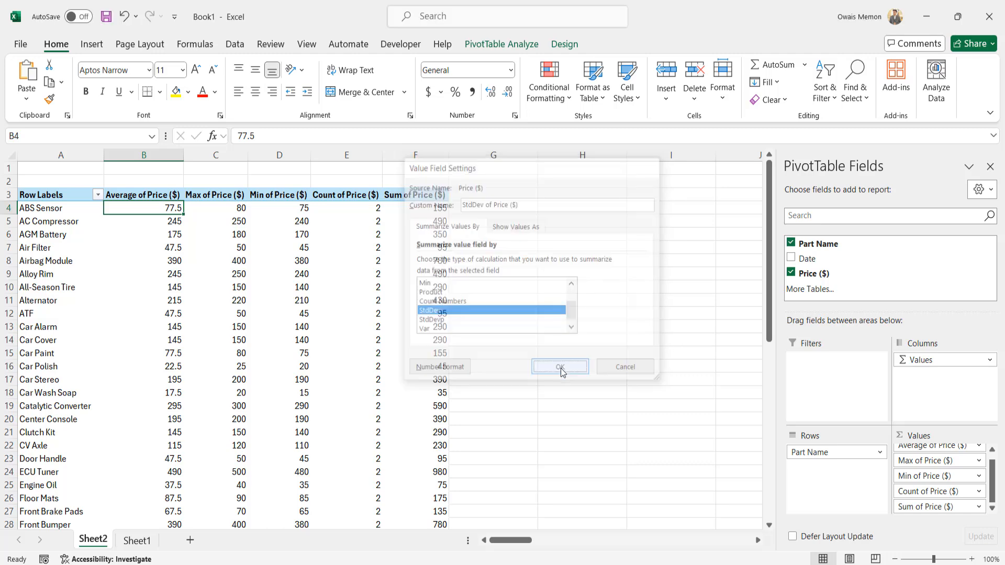
click(567, 366)
Compare the AC Compressor's standard deviation with its average price in the PivotTable
drag(424, 207, 424, 221)
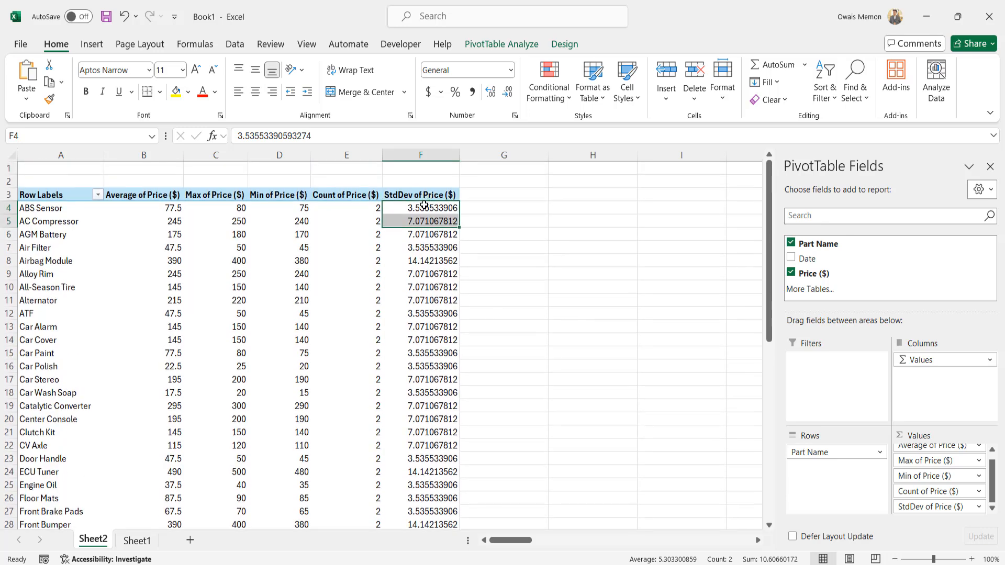
click(59, 225)
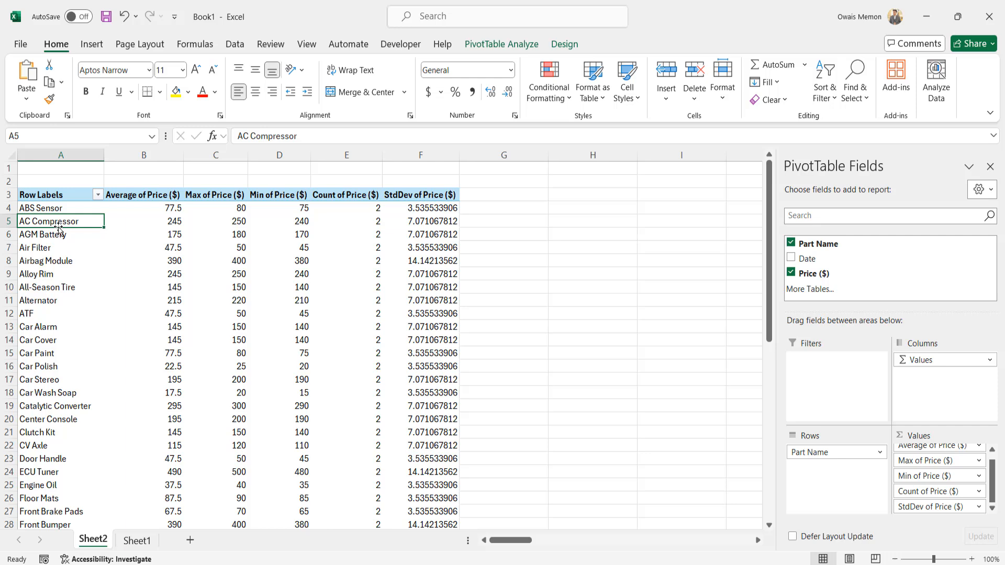
click(158, 224)
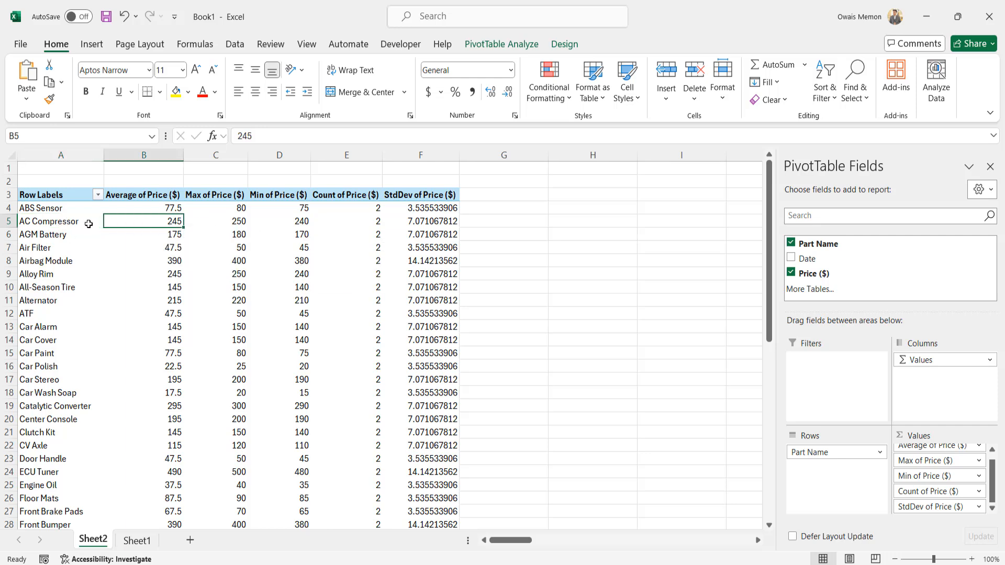
click(58, 215)
click(67, 222)
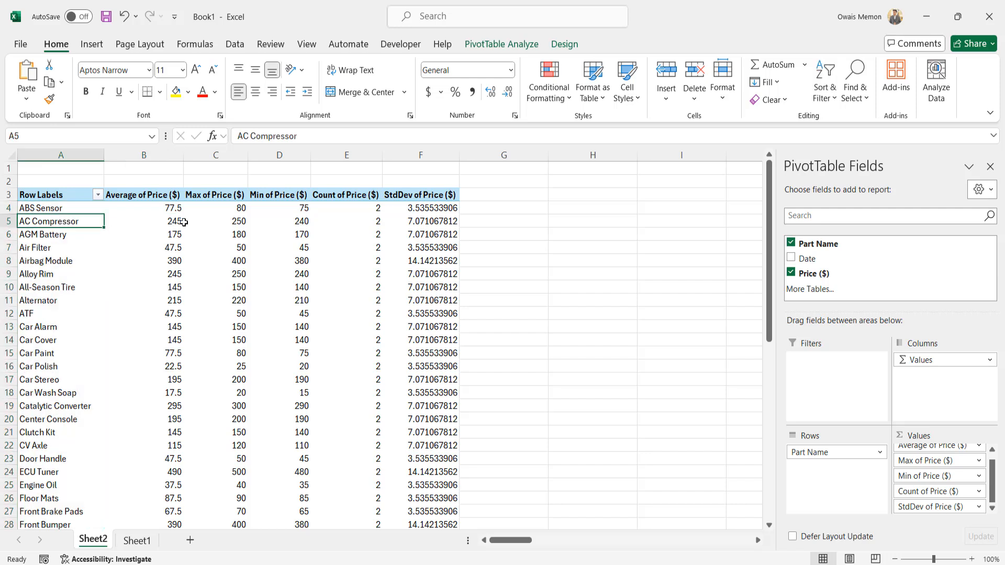
click(416, 222)
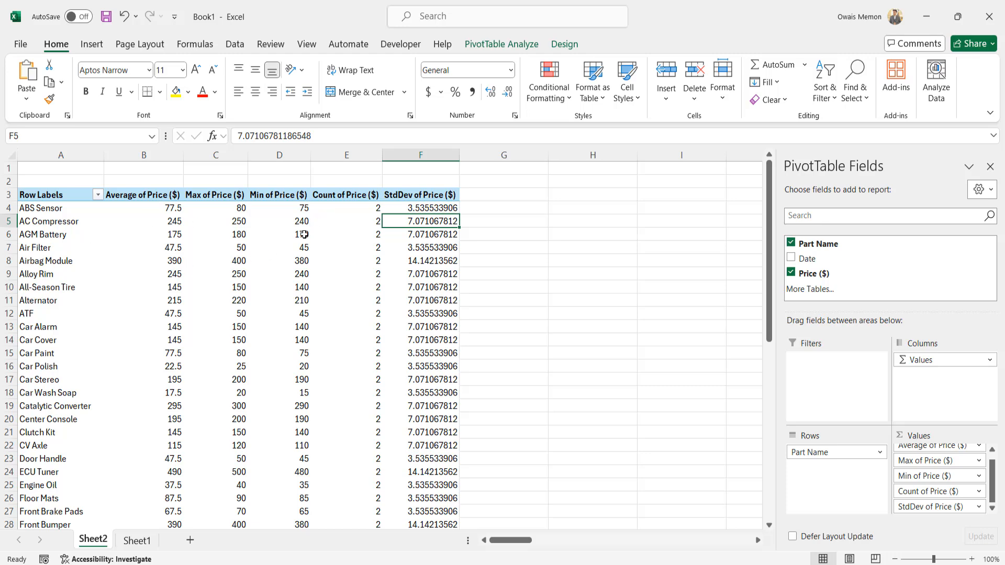
Review the standard deviations of the listed parts in the StdDev of Price ($) column
mouse_move(305, 233)
scroll(422, 443, down, 3)
scroll(427, 438, up, 1)
scroll(429, 434, up, 2)
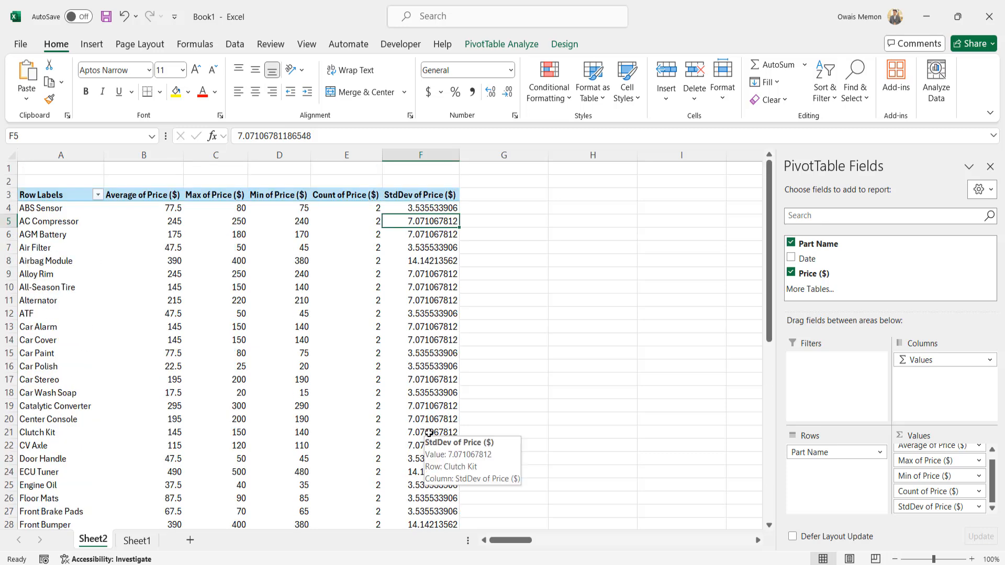
drag(405, 207, 445, 481)
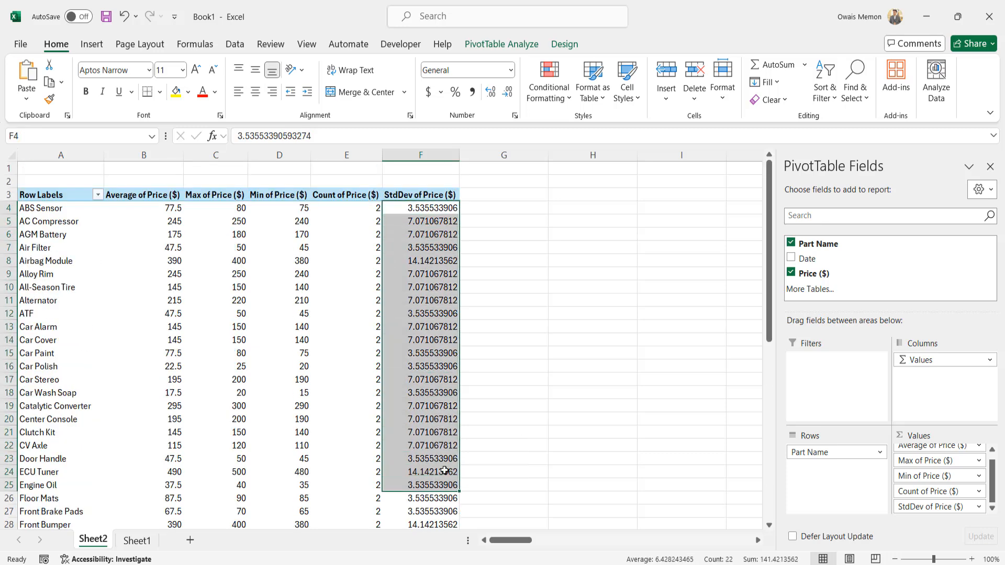
click(445, 384)
drag(415, 210, 422, 340)
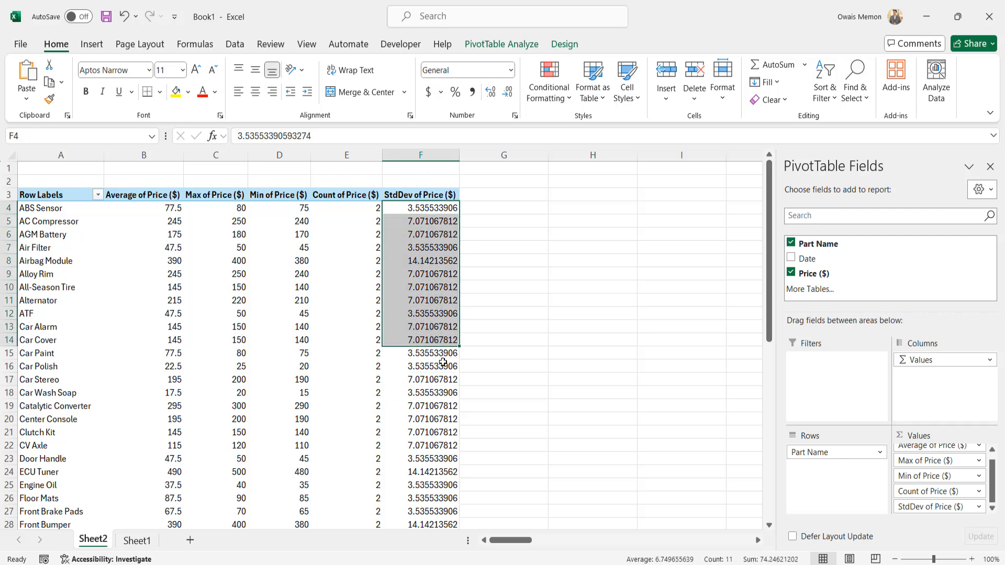
drag(993, 489, 993, 505)
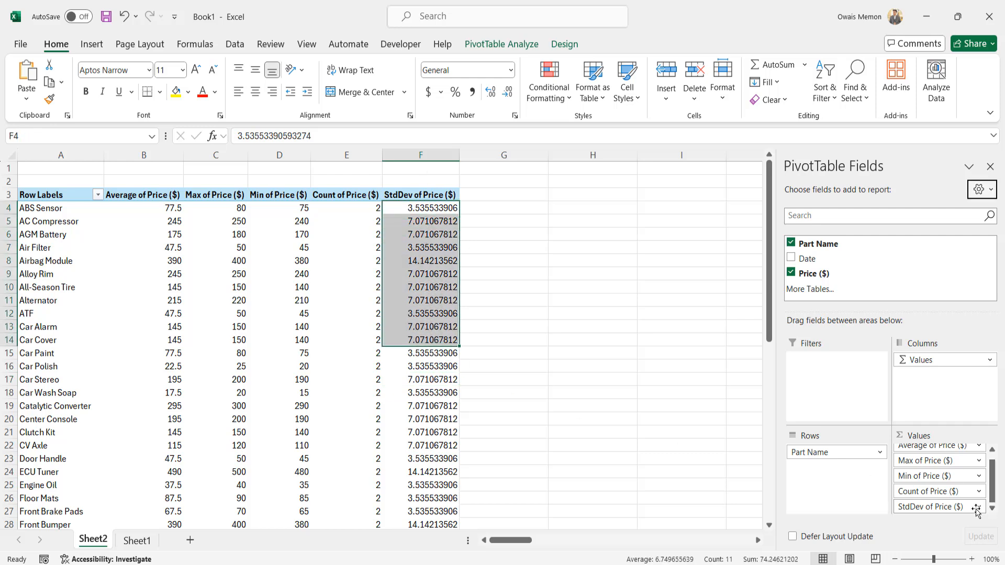
click(418, 264)
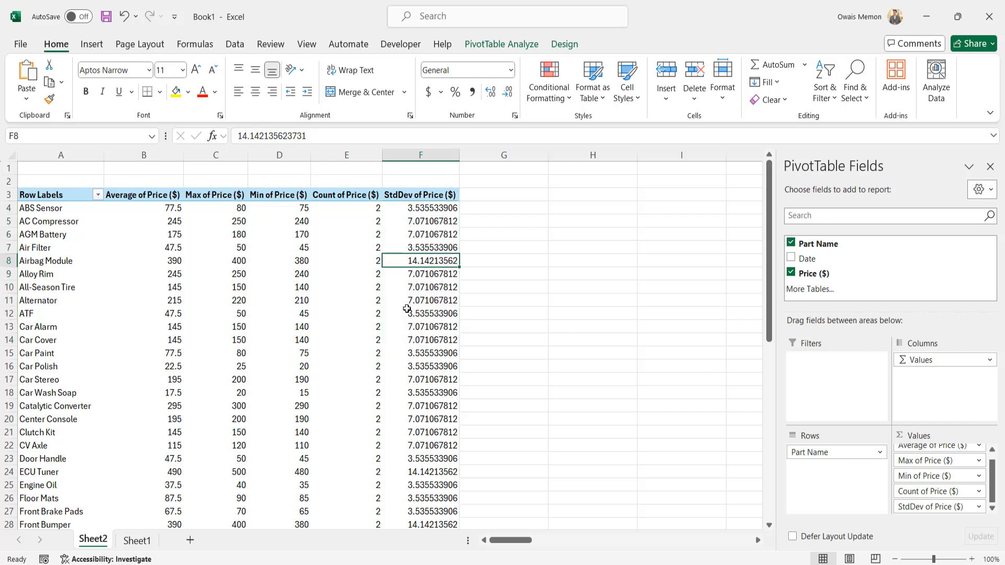
right_click(439, 250)
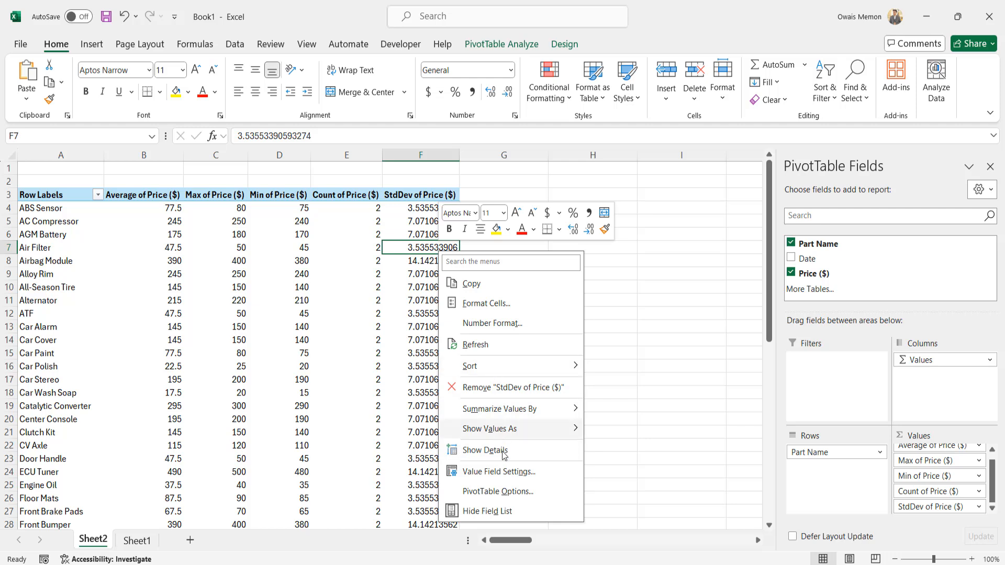
key(Escape)
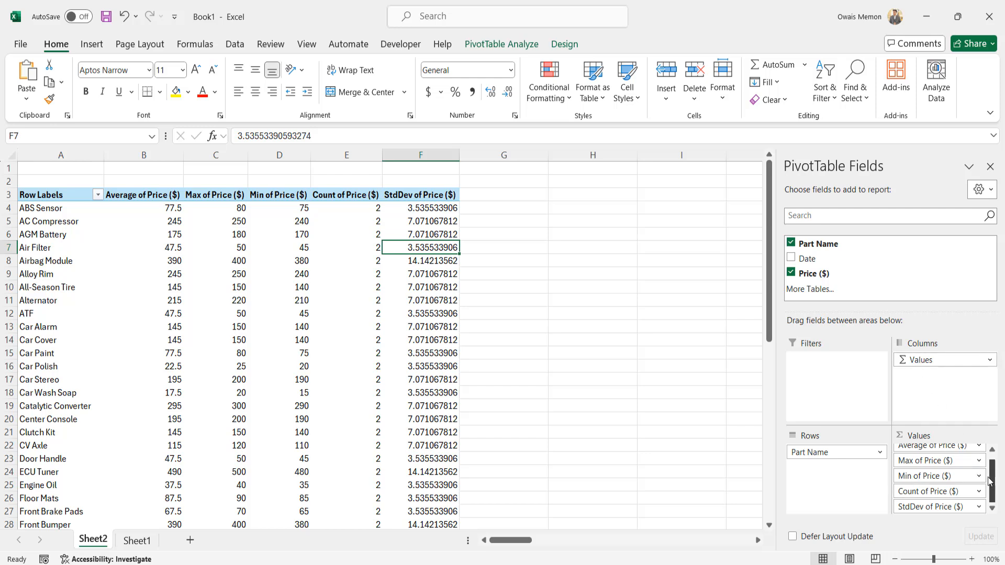
Format the StdDev of Price ($) value field as Number with 1 decimal place
click(931, 506)
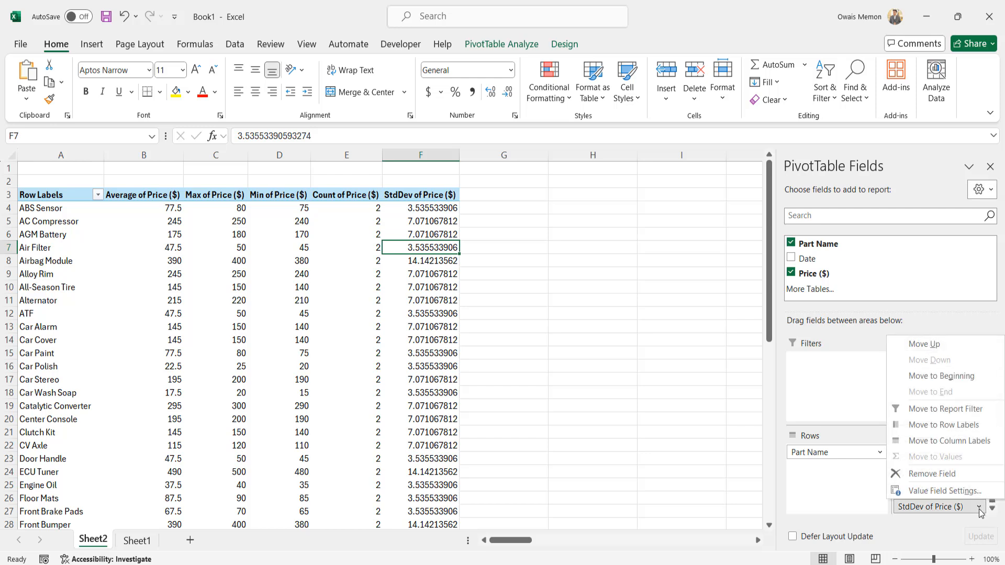
click(925, 492)
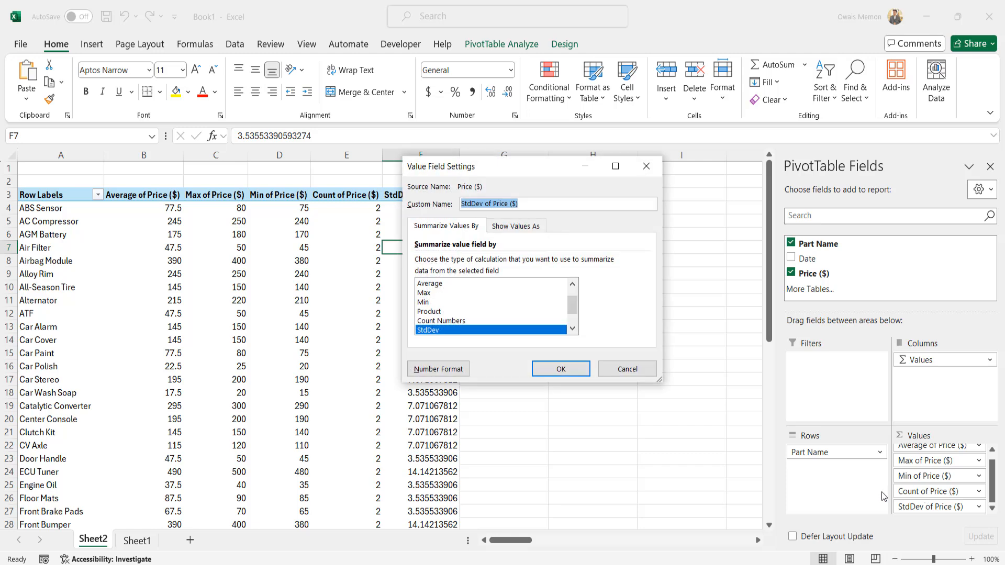
click(424, 373)
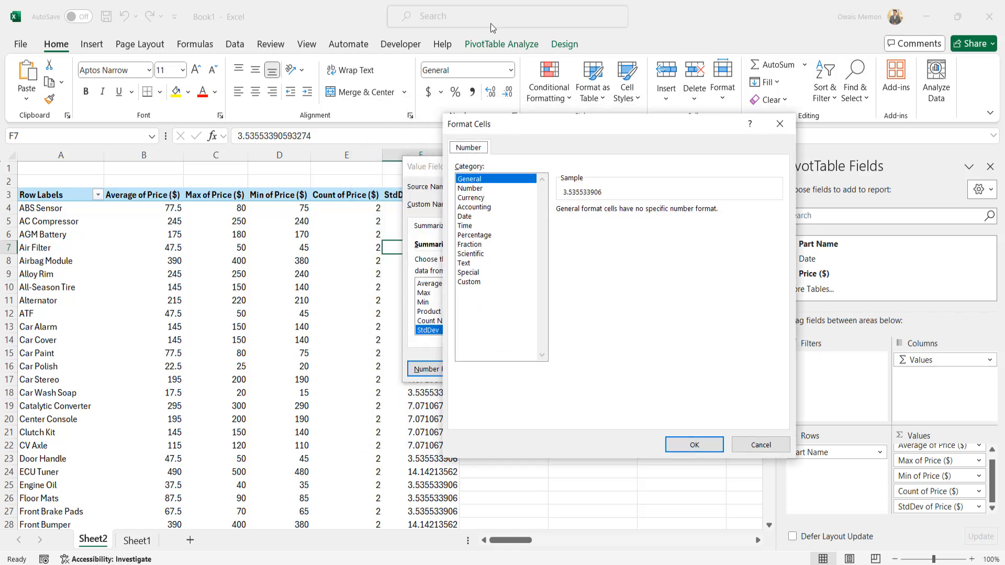
click(468, 189)
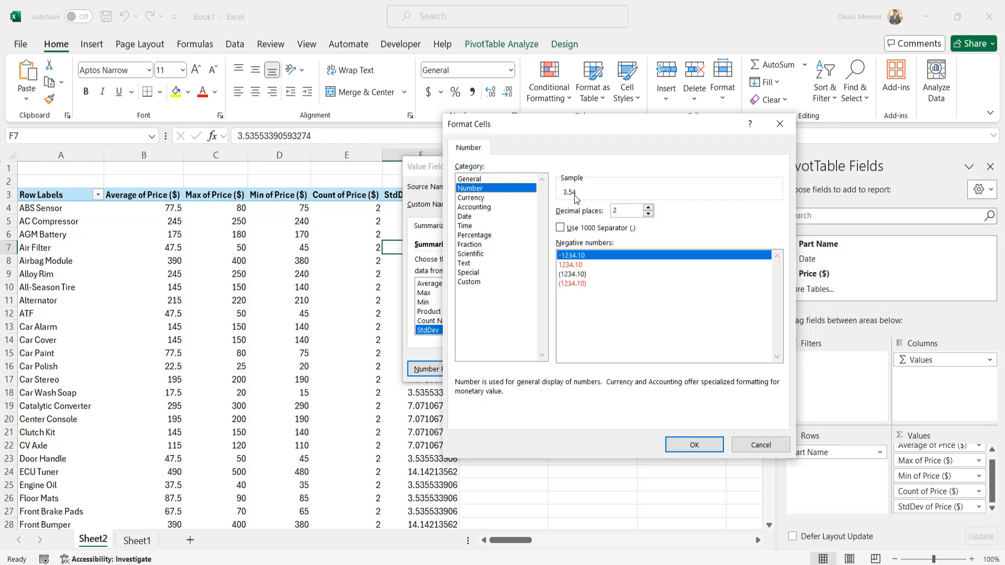
click(649, 208)
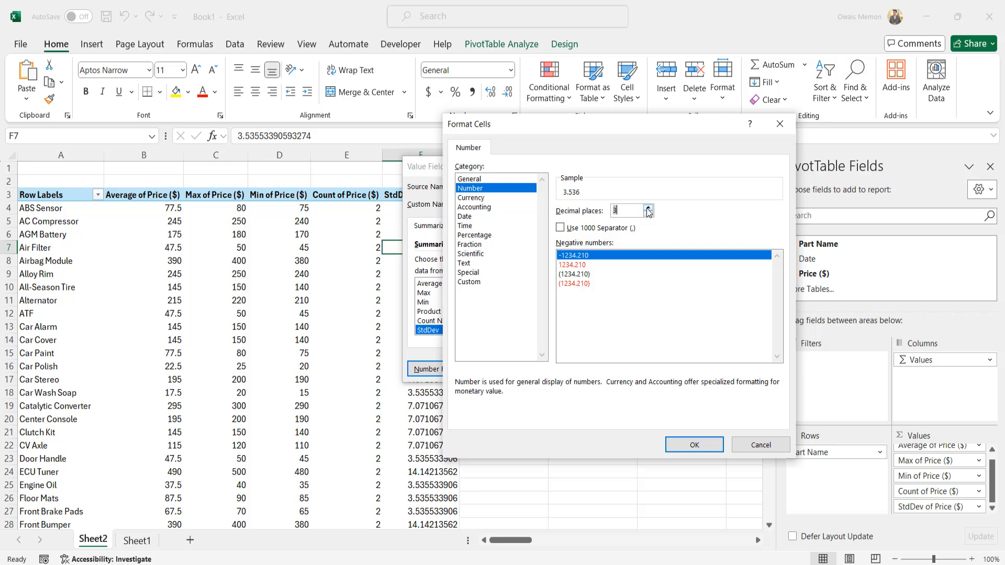
click(648, 214)
click(649, 214)
click(680, 443)
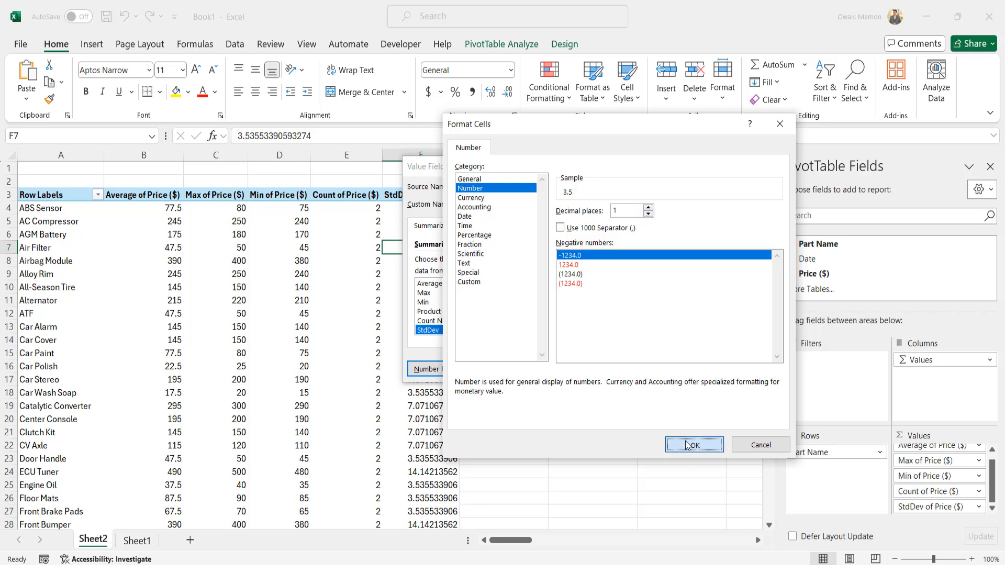
click(544, 373)
click(545, 377)
Review the average, maximum, minimum, count and standard deviation columns down the PivotTable, ending with empty cell A1 selected
click(426, 228)
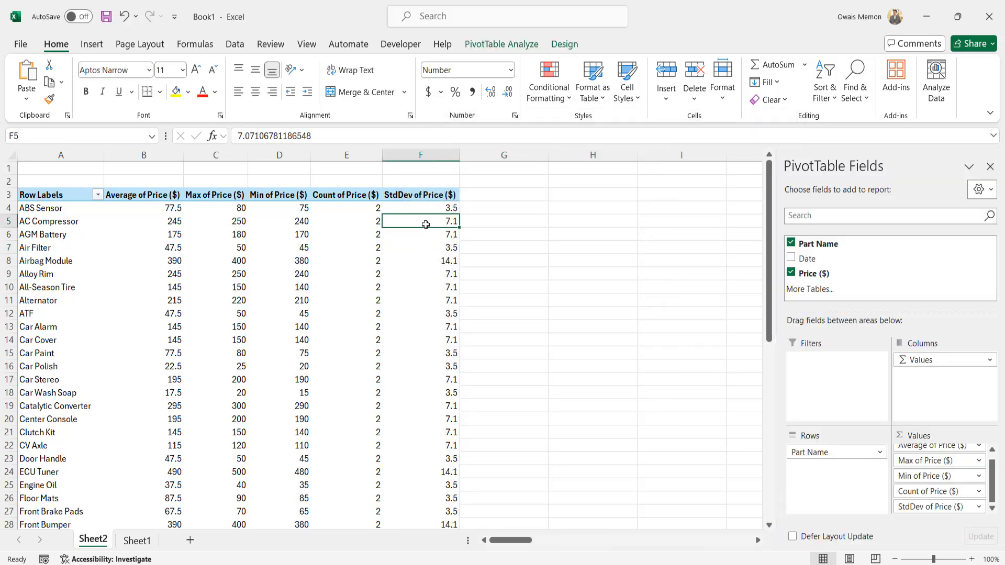
scroll(377, 461, down, 5)
scroll(369, 461, up, 5)
scroll(937, 494, up, 1)
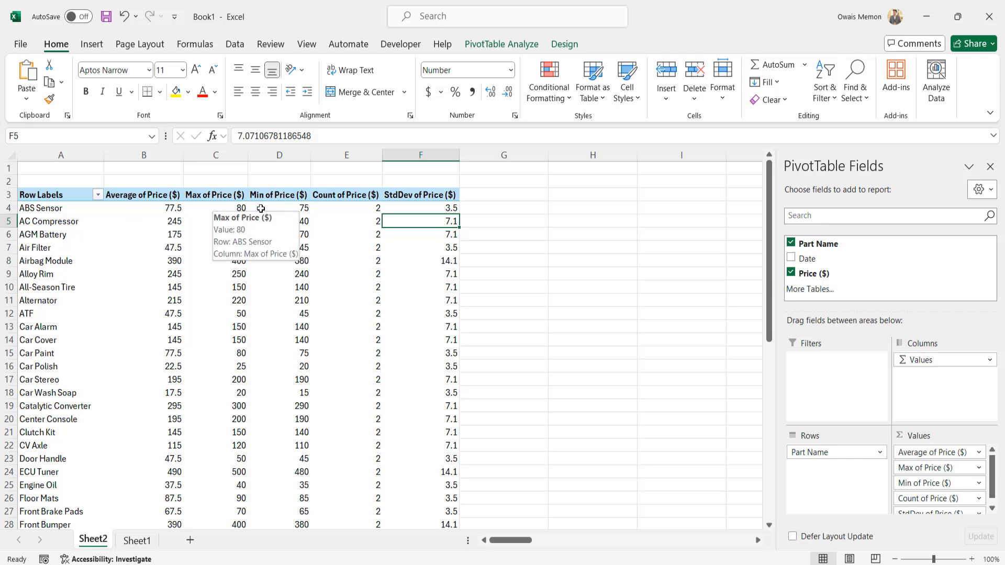
scroll(363, 263, down, 3)
scroll(361, 265, up, 3)
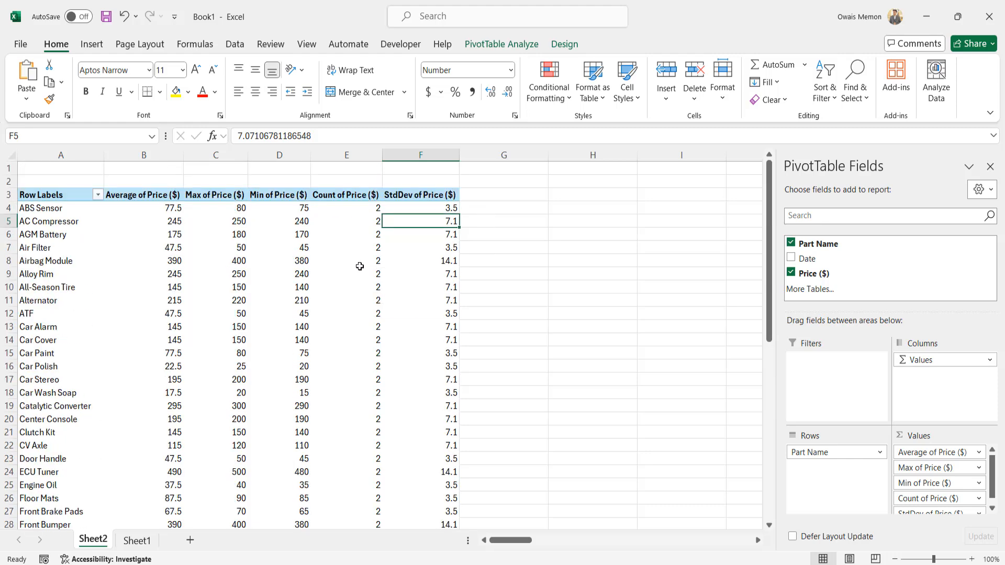
scroll(361, 265, down, 4)
scroll(360, 267, up, 4)
click(359, 266)
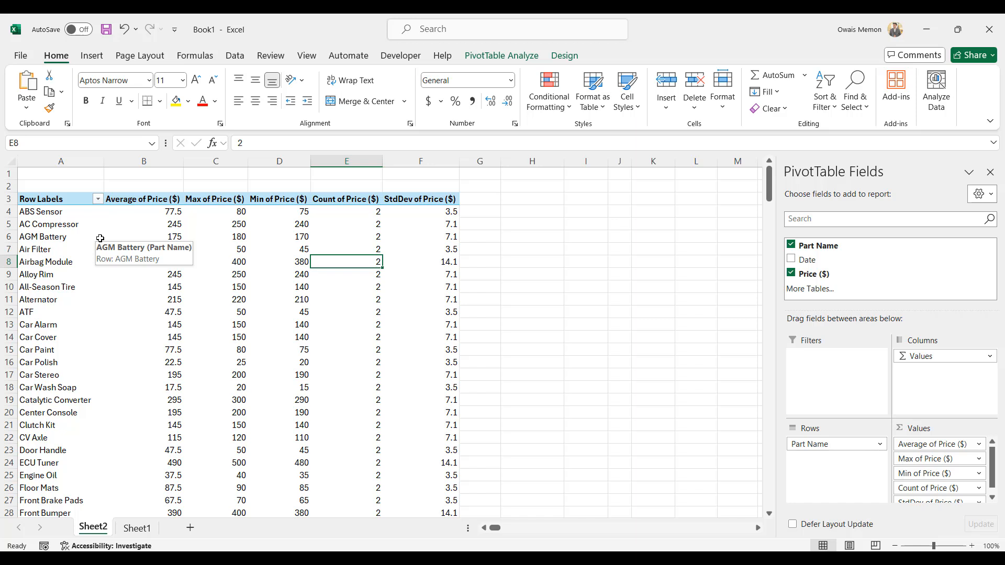
click(42, 178)
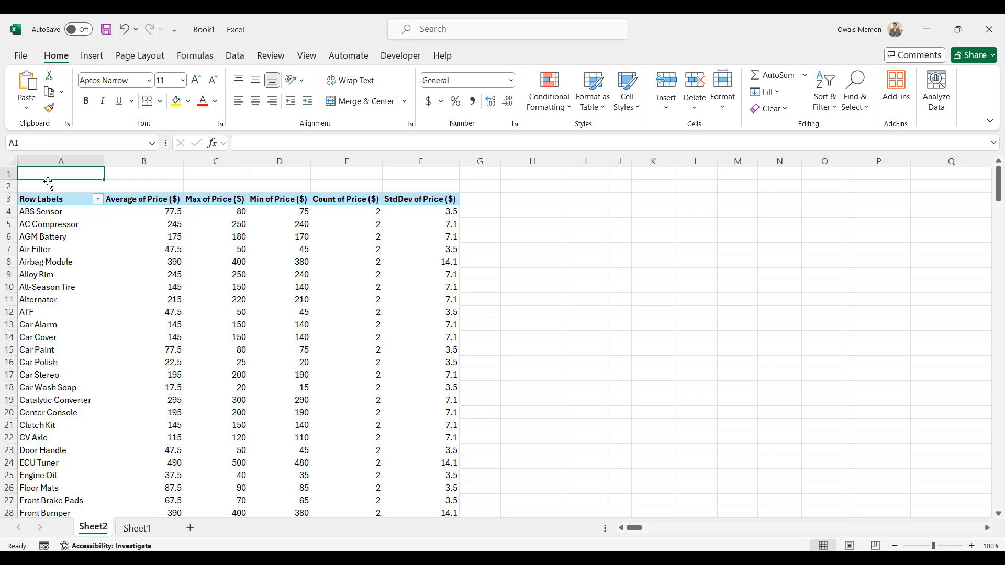